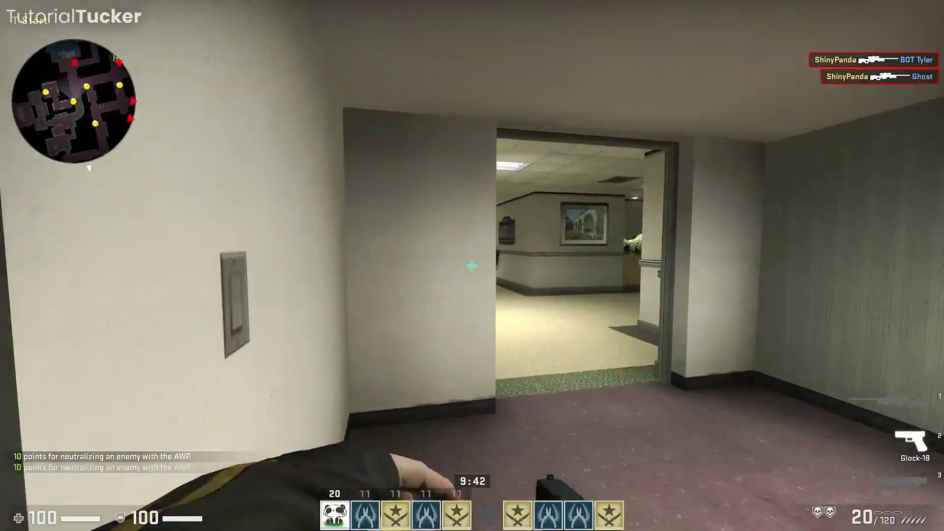
pyautogui.press('w')
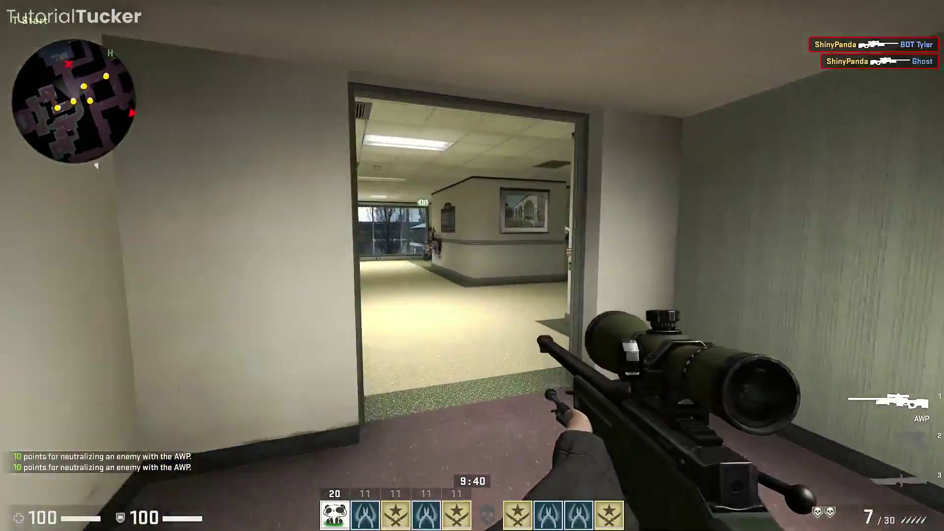
pyautogui.press('w')
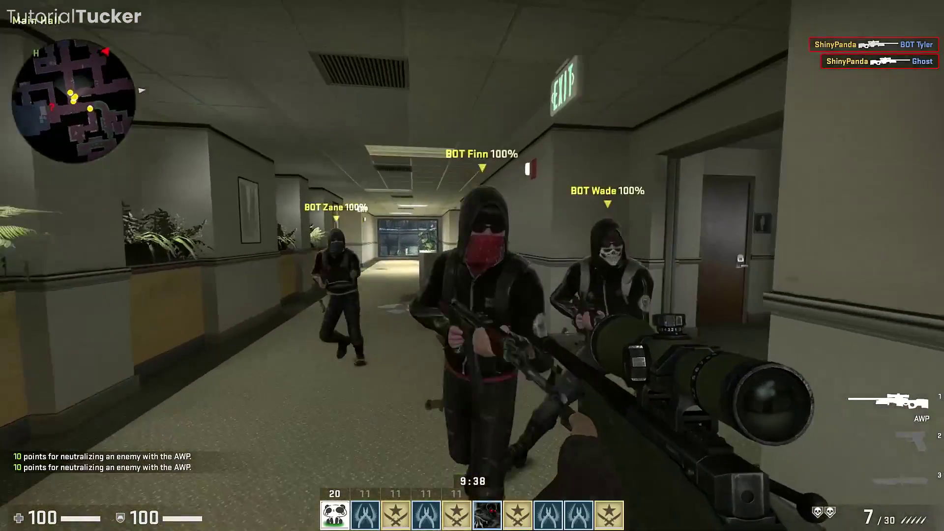
pyautogui.press('w')
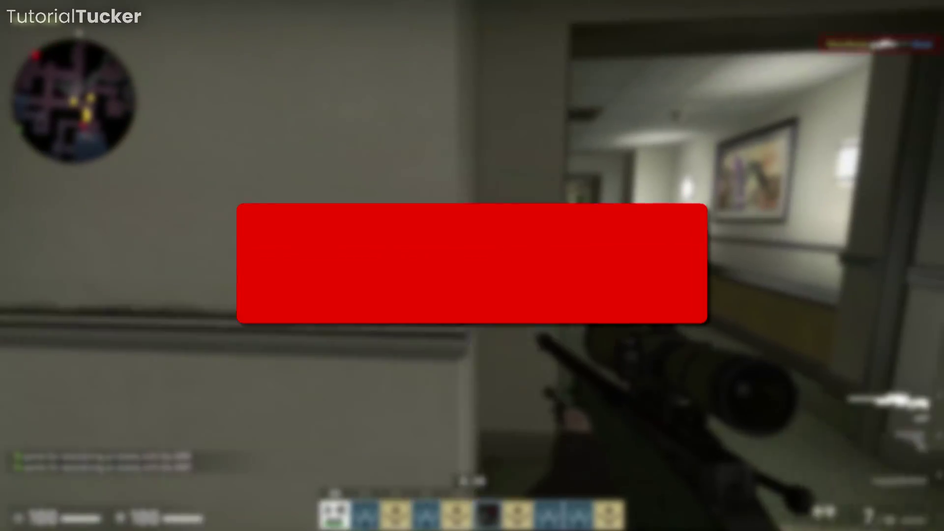
pyautogui.press('w')
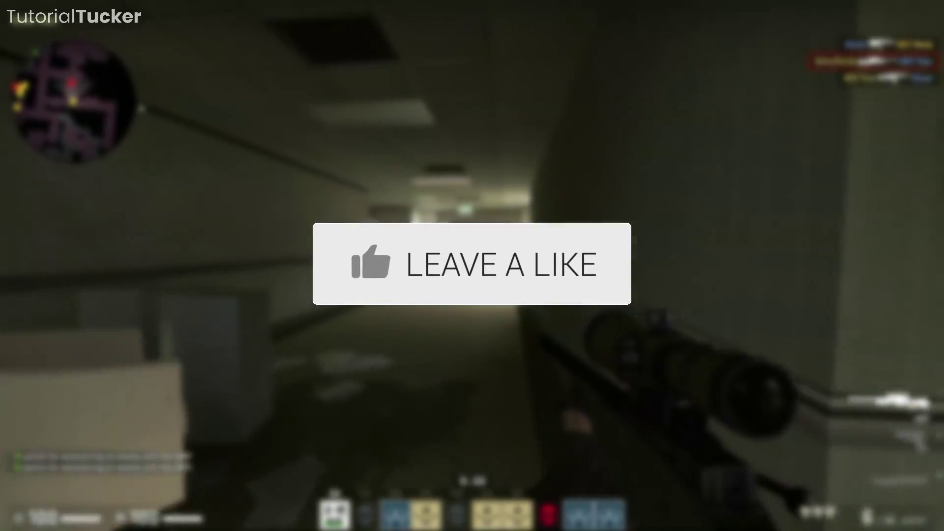
pyautogui.press('w')
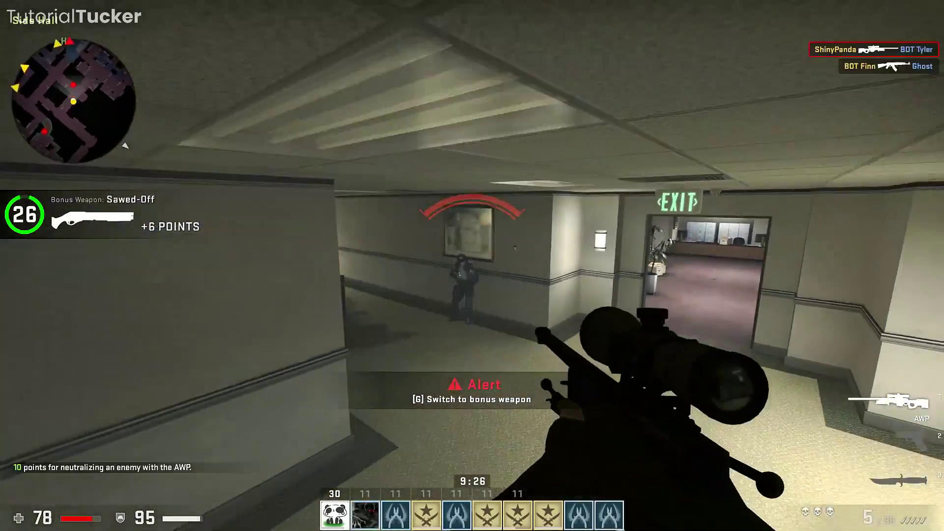
pyautogui.rightClick(472, 266)
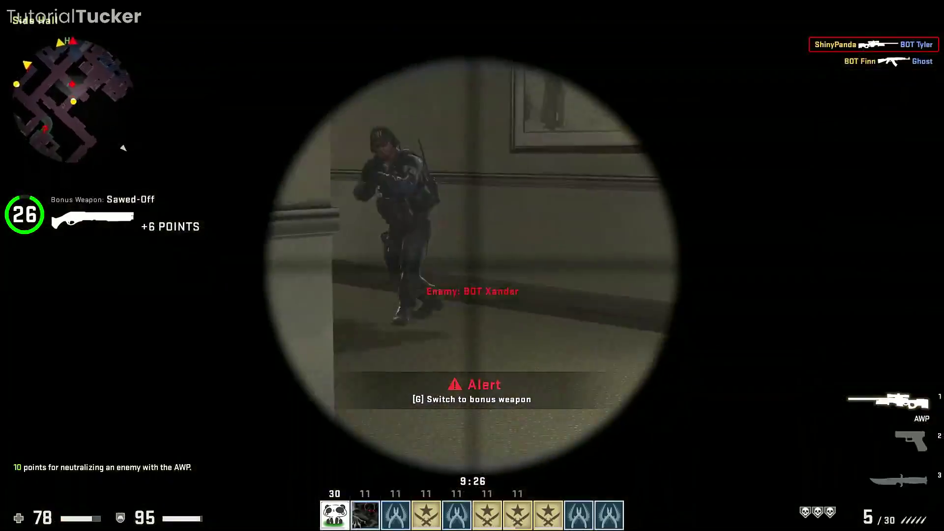
pyautogui.click(472, 266)
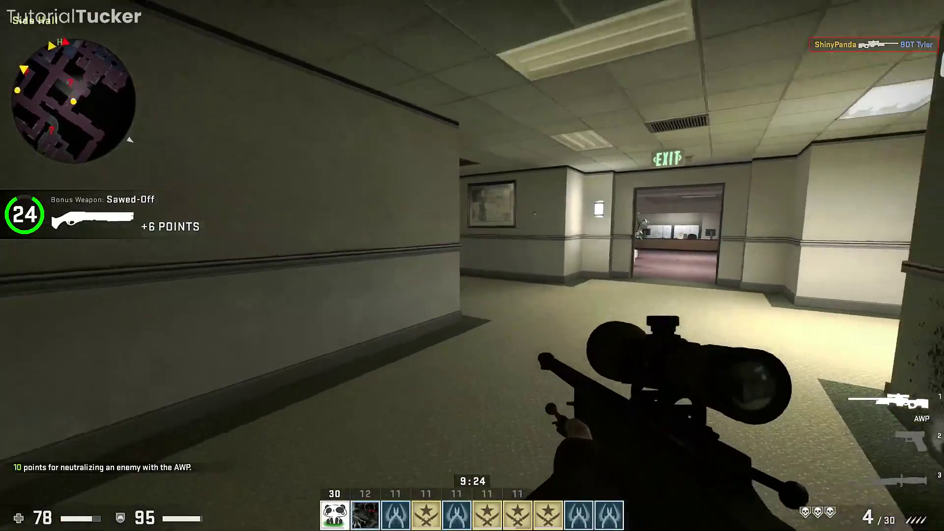
pyautogui.rightClick(472, 266)
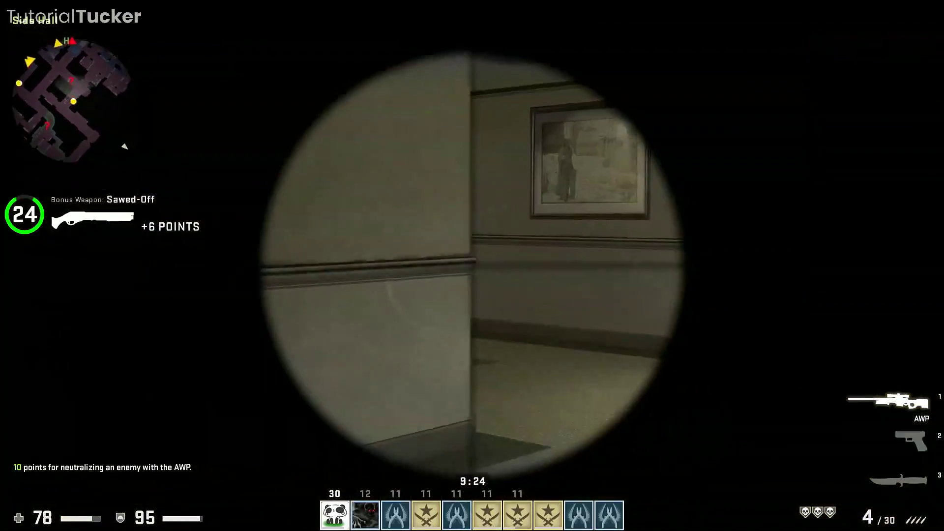
pyautogui.click(472, 266)
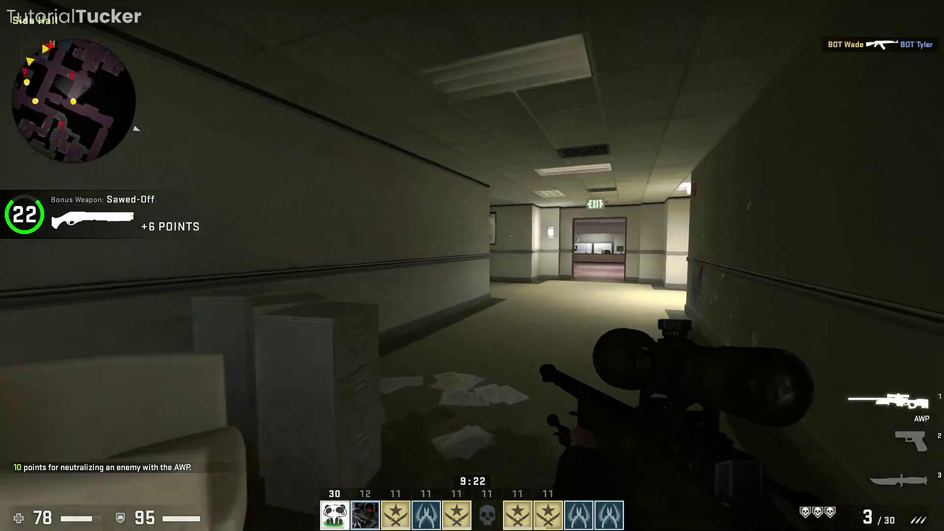
pyautogui.rightClick(473, 266)
pyautogui.rightClick(472, 265)
pyautogui.rightClick(472, 266)
pyautogui.click(472, 266)
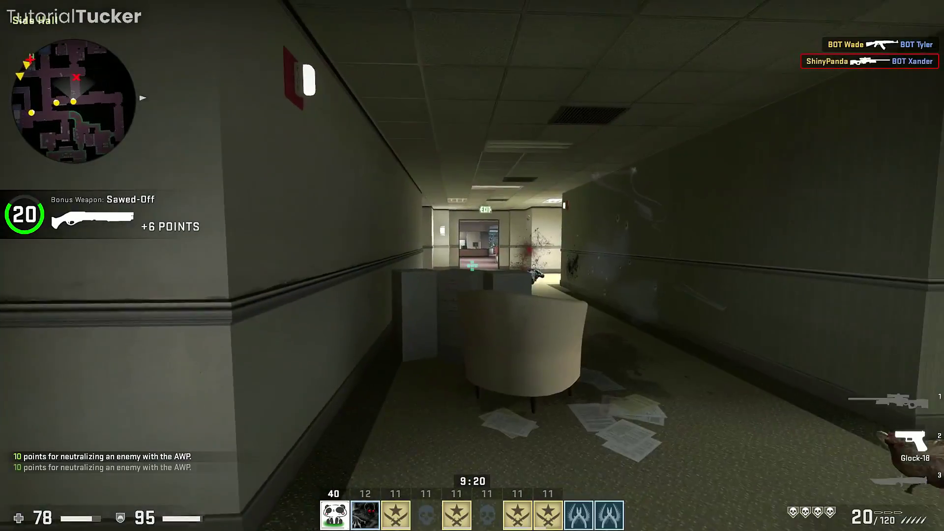
pyautogui.press('q')
pyautogui.press('q')
pyautogui.press('w')
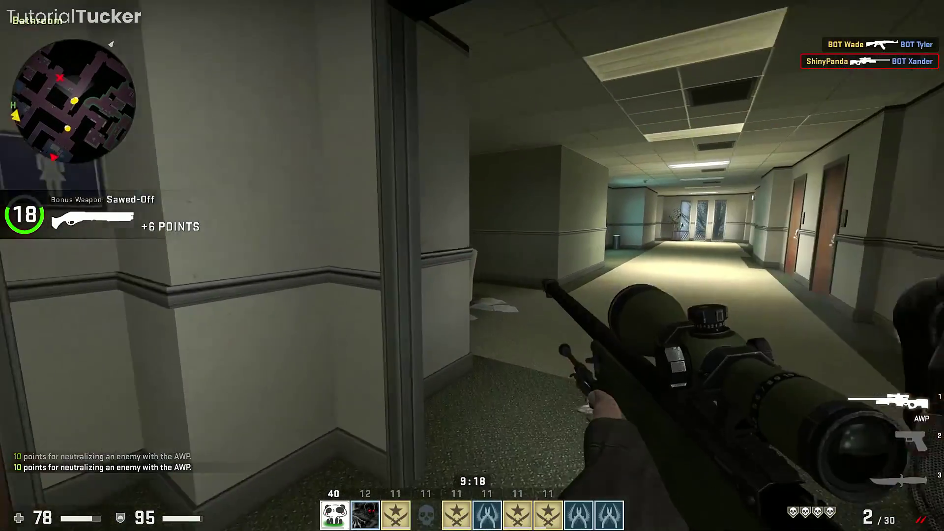
pyautogui.press('w')
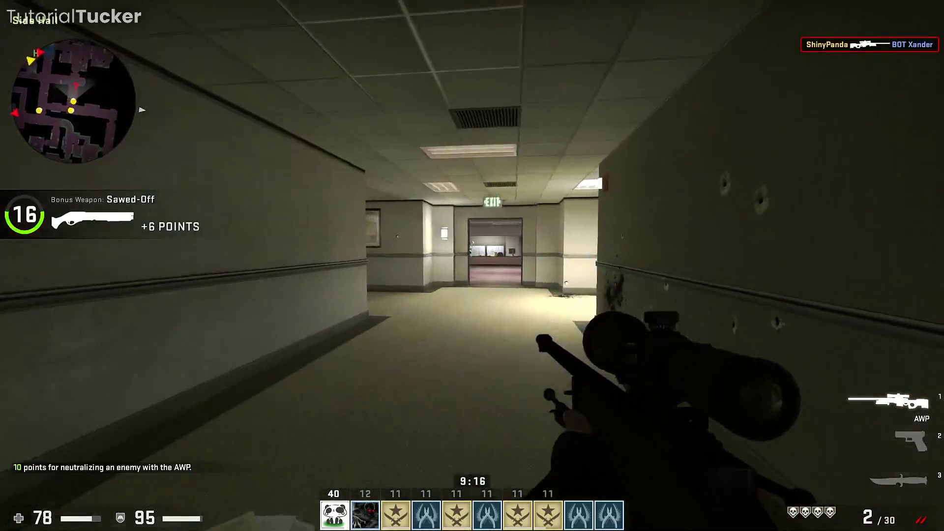
pyautogui.press('w')
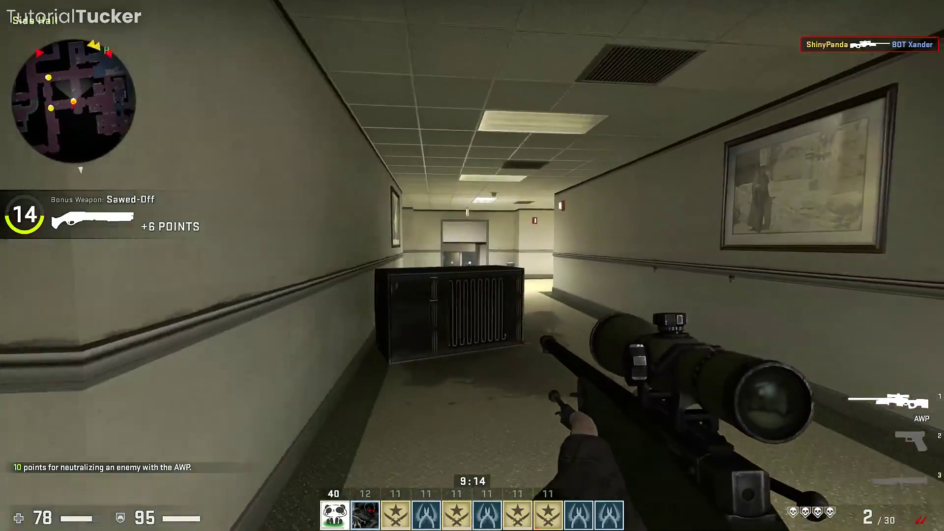
pyautogui.press('w')
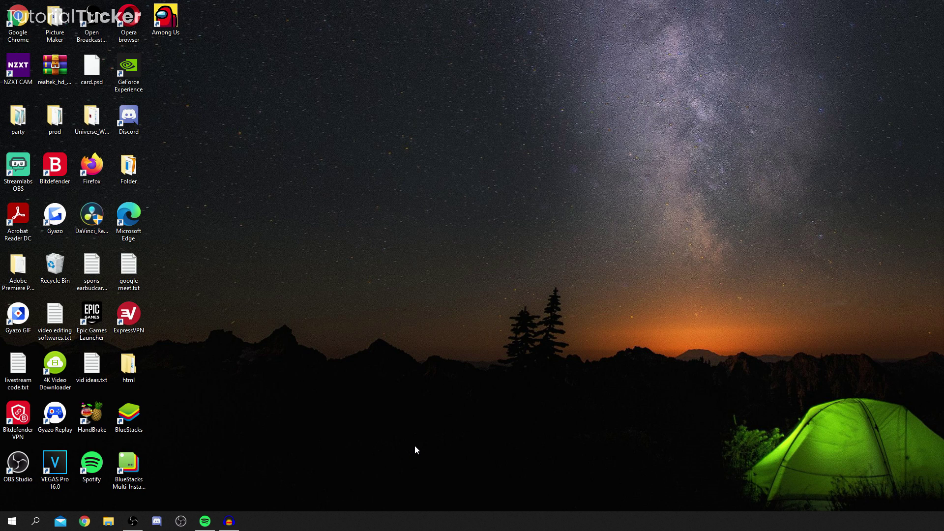
# - Switch to Google Chrome, search Google for "steam" and open the Welcome to Steam store site
pyautogui.click(84, 521)
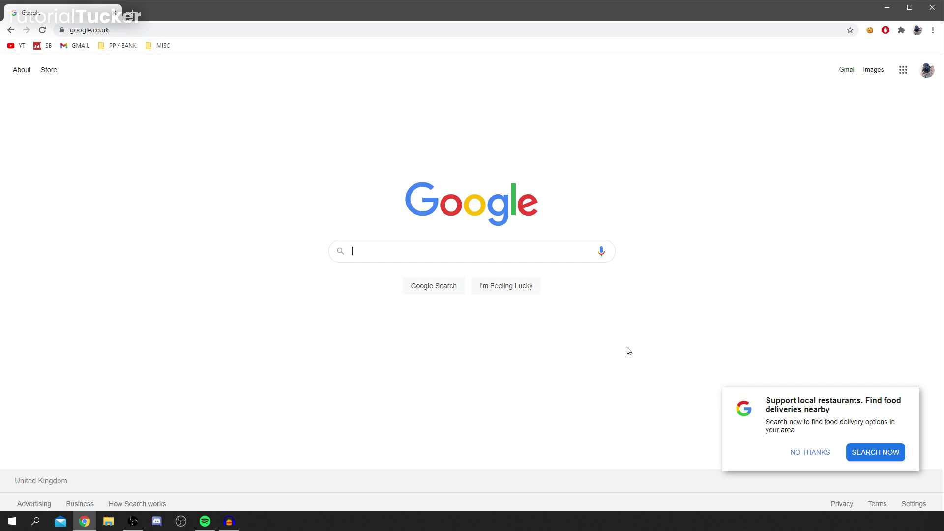
pyautogui.click(360, 251)
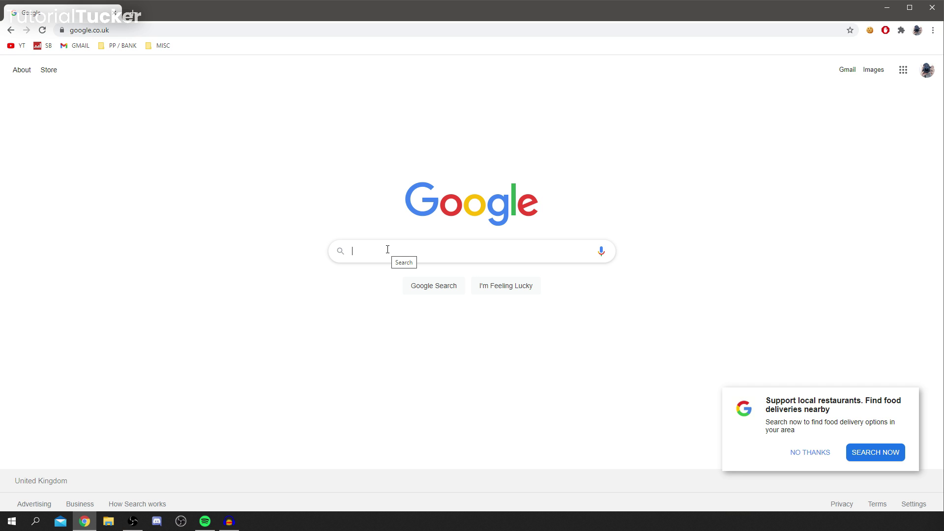
pyautogui.write('steam')
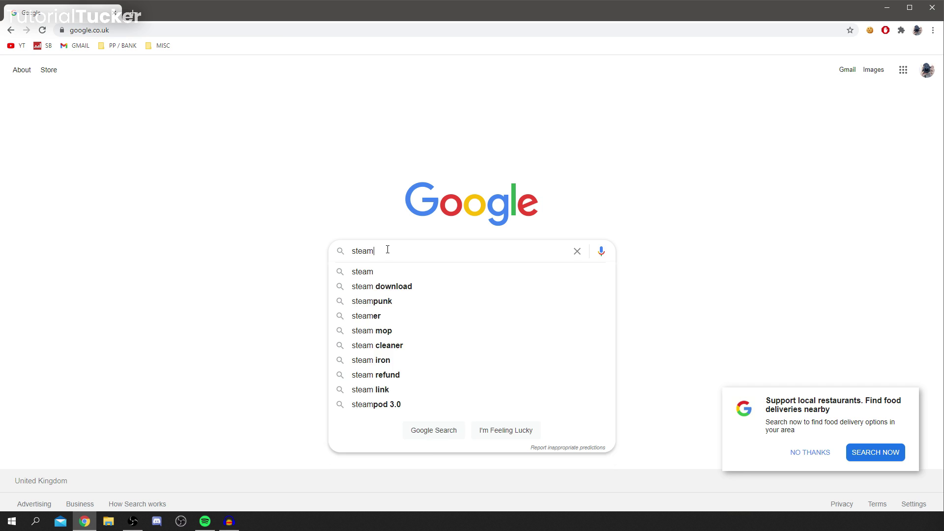
pyautogui.press('Return')
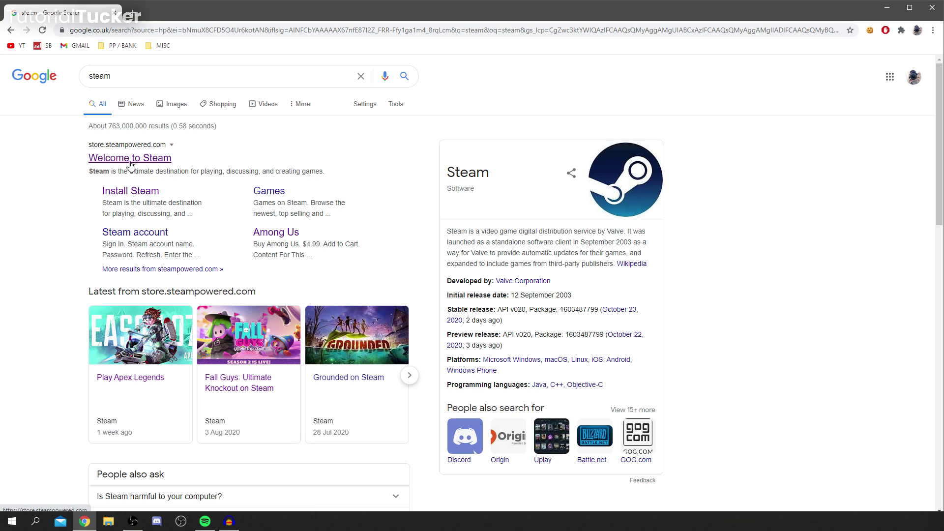
pyautogui.click(151, 168)
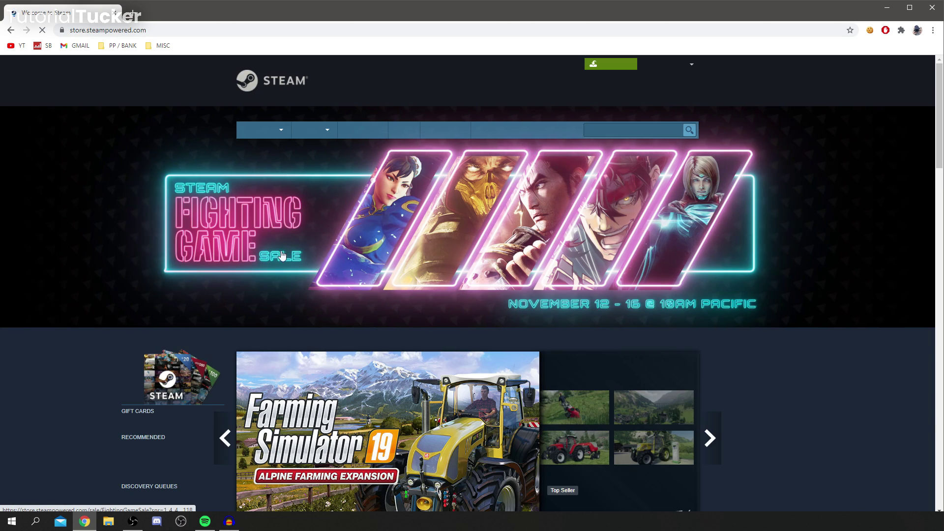
# - Open the Steam store's login page and go on to the Join Steam account creation form
pyautogui.scroll(-7, 377, 286)
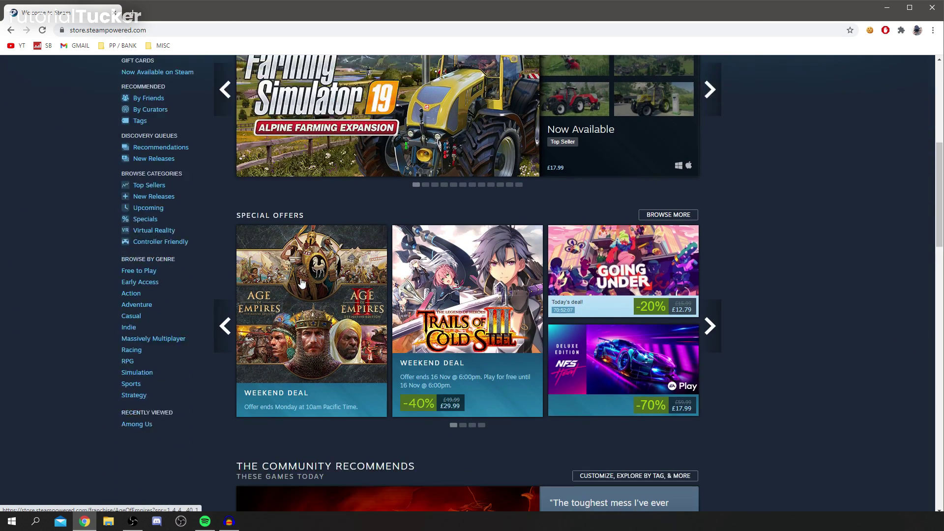
pyautogui.scroll(3, 297, 278)
pyautogui.scroll(4, 297, 279)
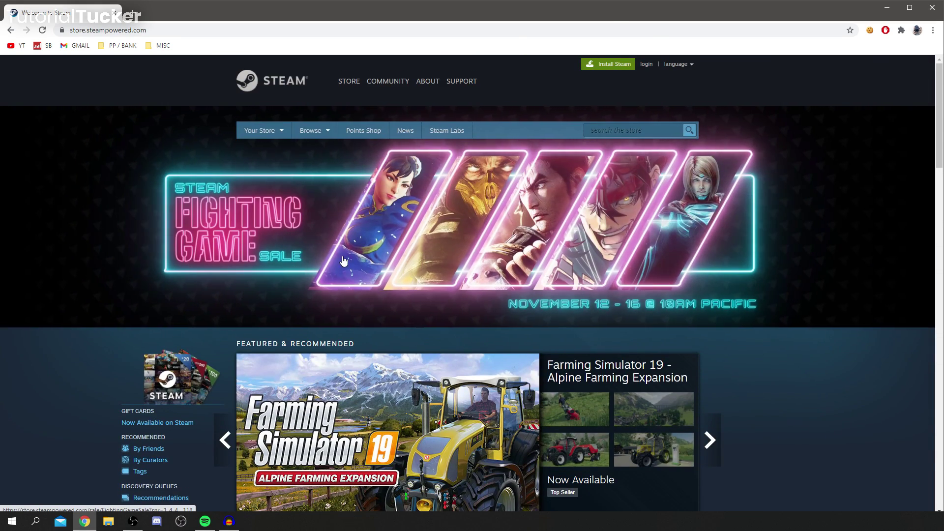
pyautogui.scroll(-7, 344, 261)
pyautogui.scroll(7, 565, 337)
pyautogui.click(646, 65)
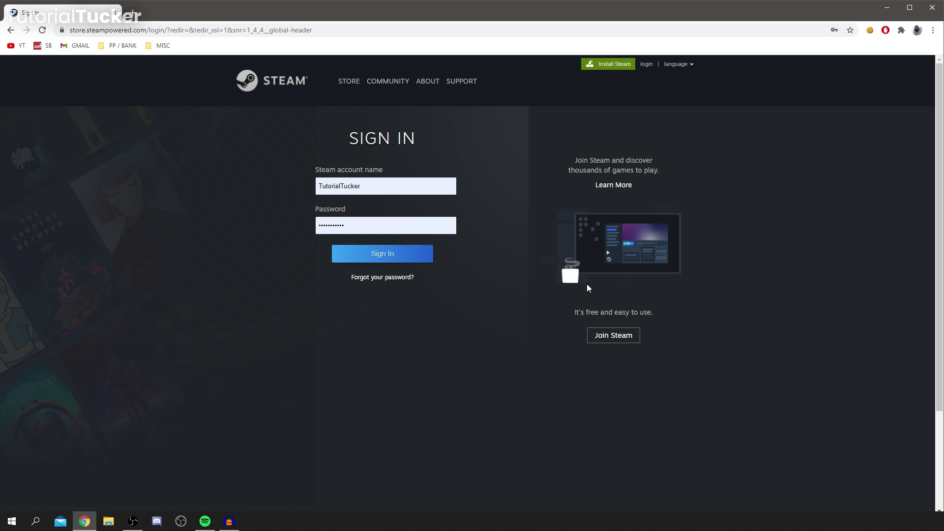
pyautogui.click(605, 334)
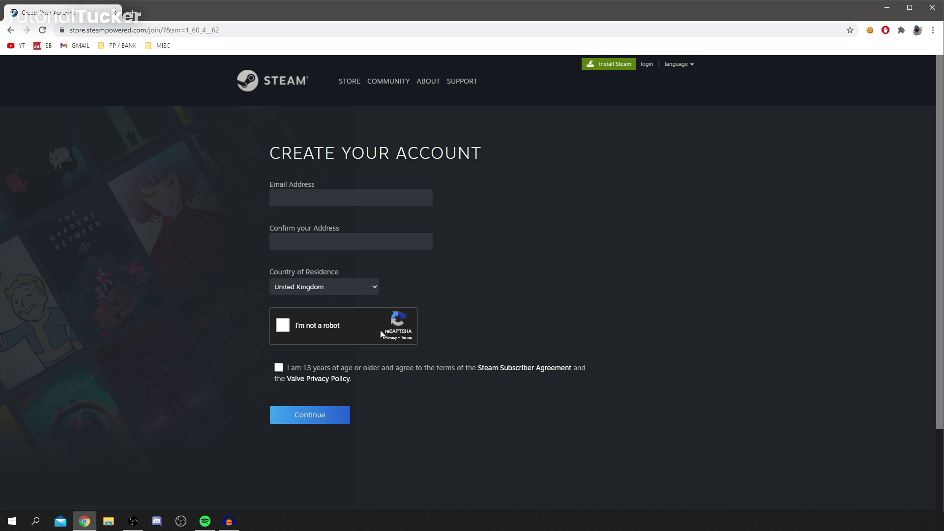
# - Leave the account form, download the Windows installer from Steam's About page and launch SteamSetup (2).exe
pyautogui.click(8, 31)
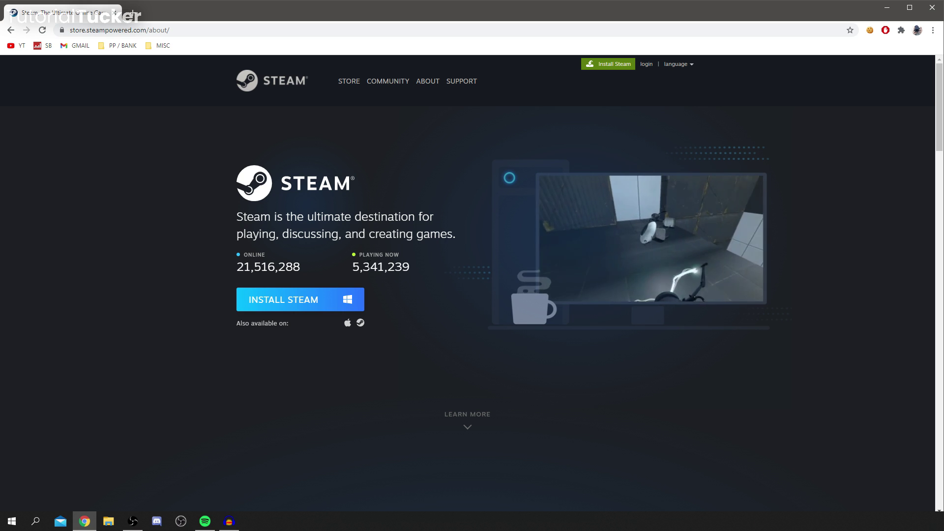
pyautogui.click(305, 304)
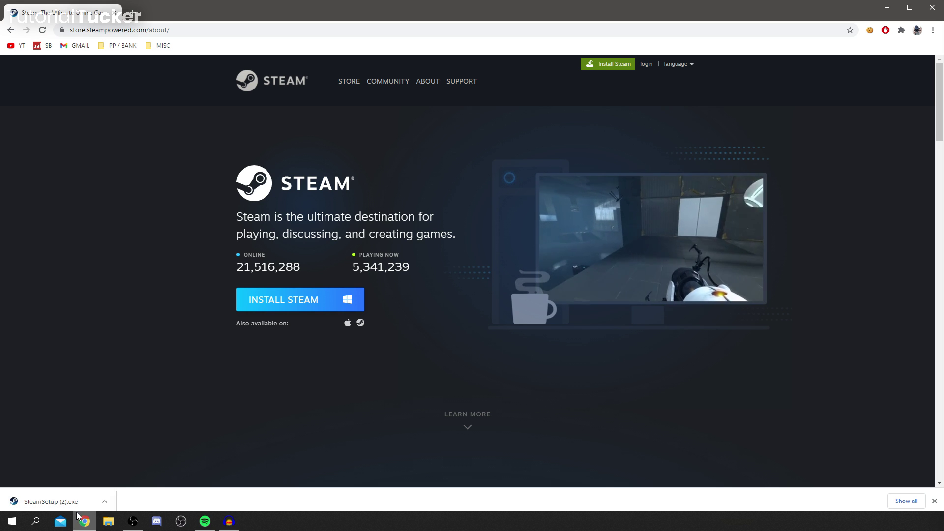
pyautogui.click(44, 501)
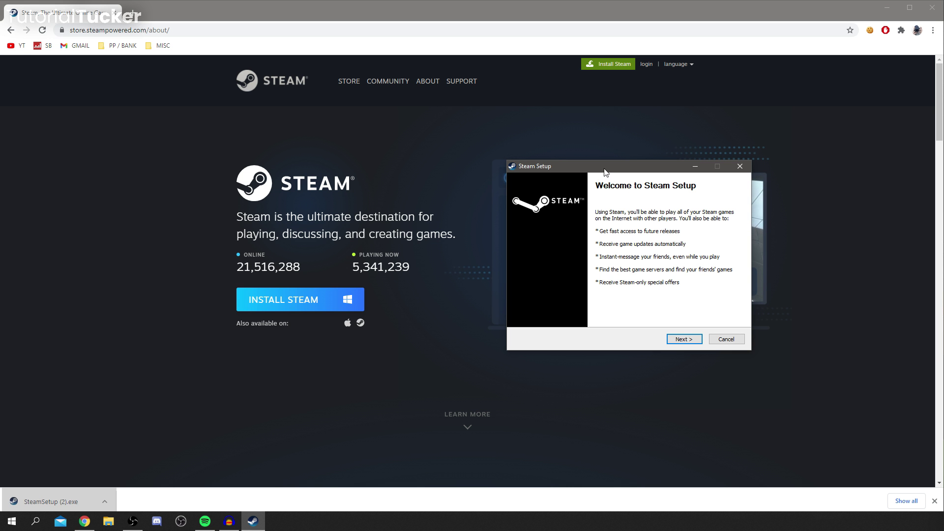
# - Install Steam in English to C:\Program Files (x86)\Steam and finish the setup with Run Steam enabled
pyautogui.moveTo(604, 170); pyautogui.dragTo(435, 169)
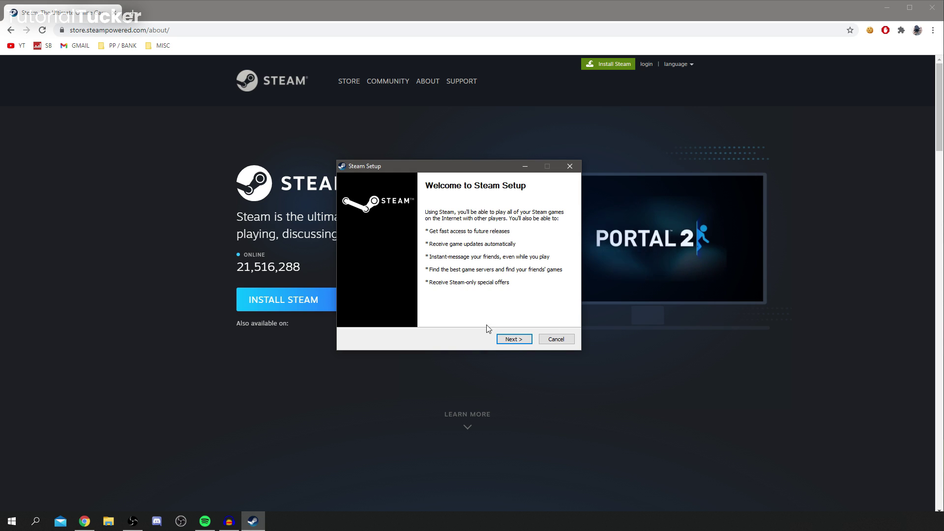
pyautogui.click(514, 338)
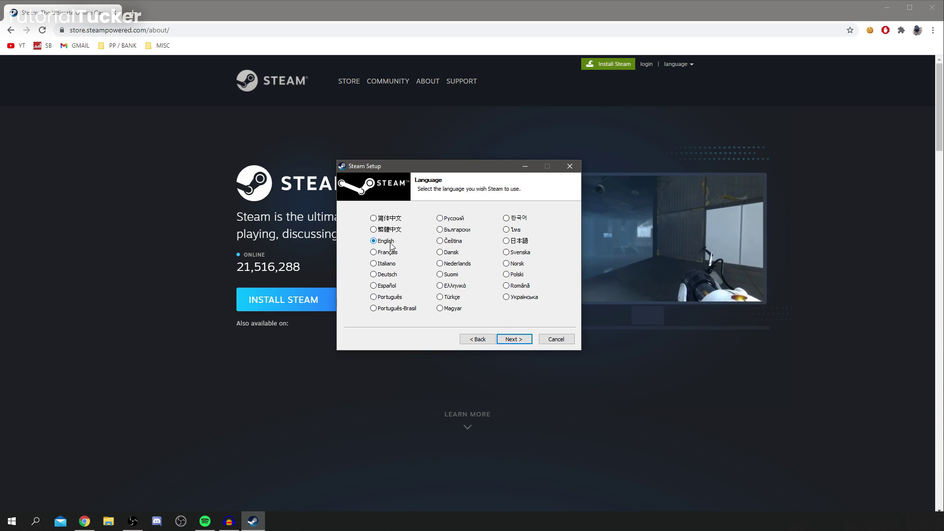
pyautogui.click(520, 342)
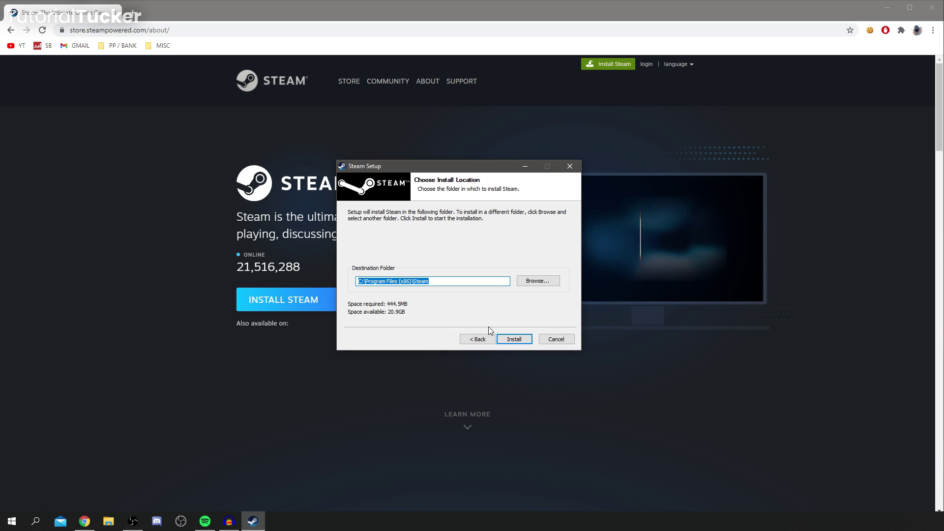
pyautogui.click(514, 341)
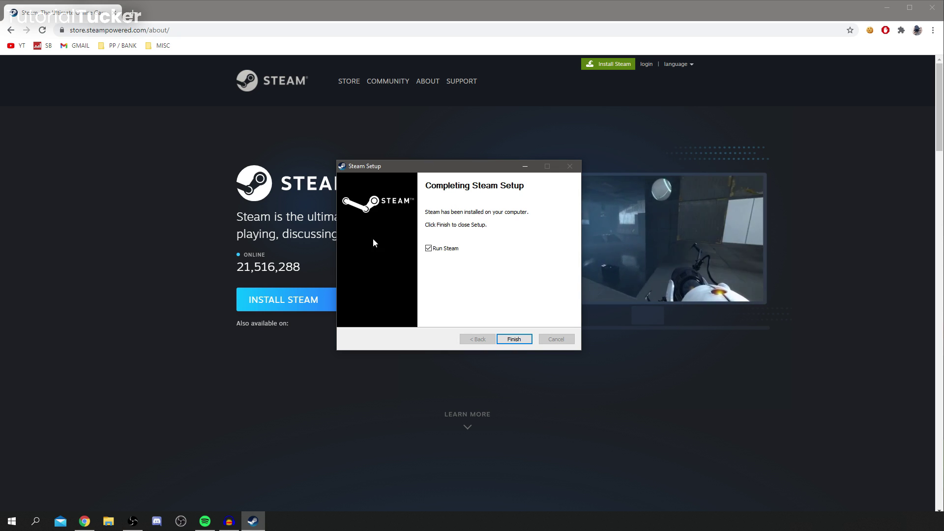
pyautogui.click(514, 339)
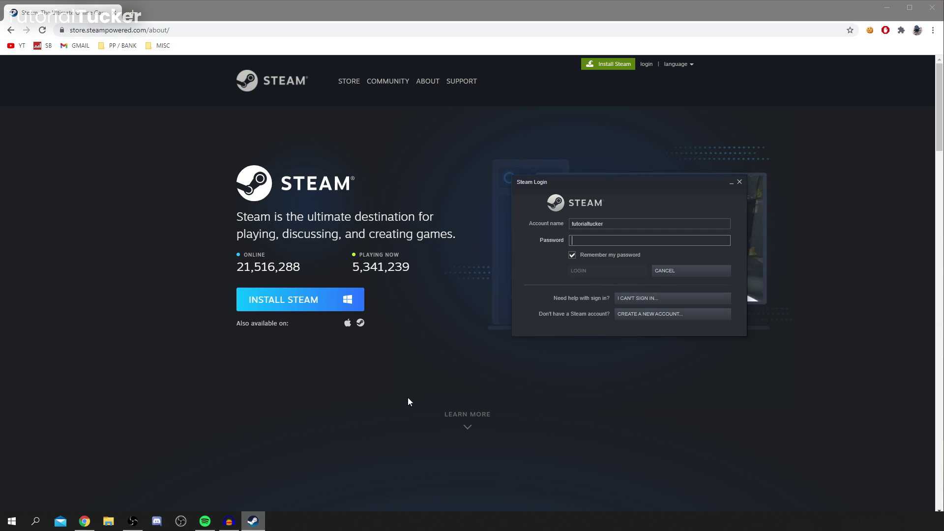
# - Enter the account password in the Steam Login window and log in with the prefilled account name
pyautogui.moveTo(576, 191); pyautogui.dragTo(379, 193)
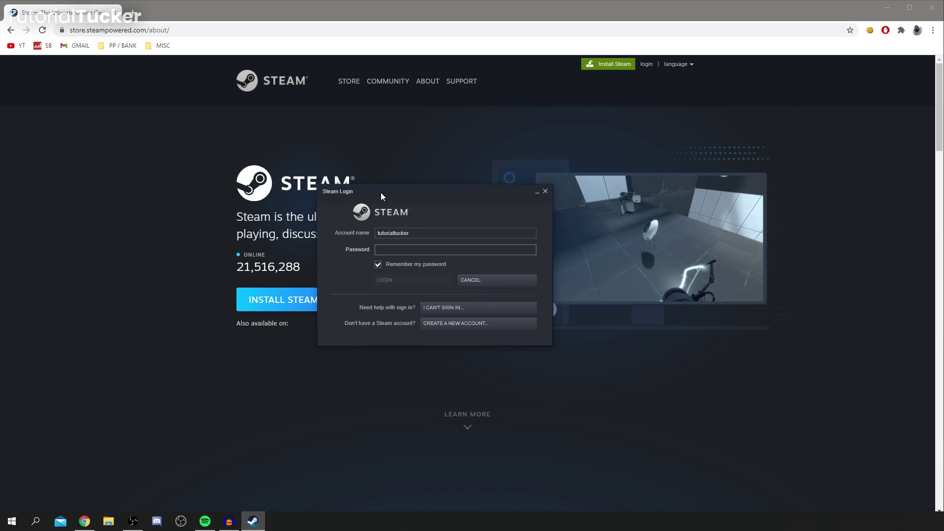
pyautogui.write('****')
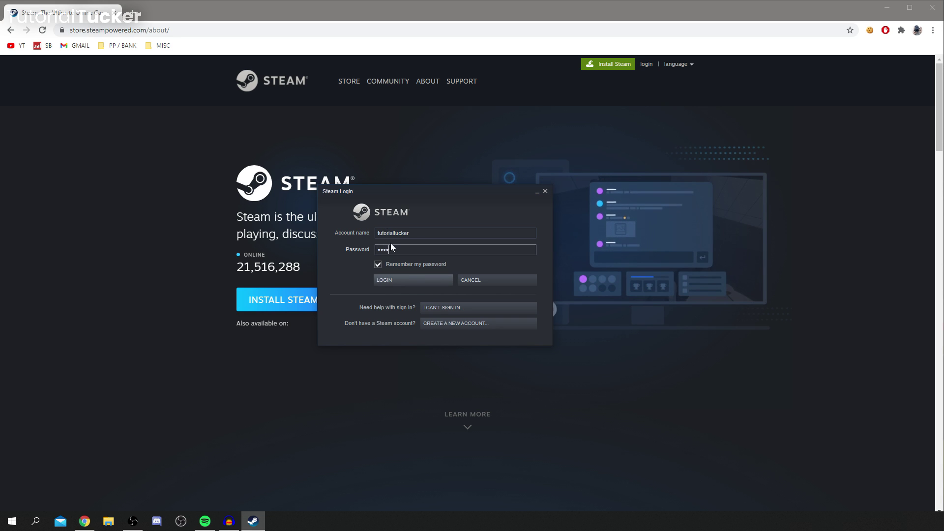
pyautogui.press('BackSpace')
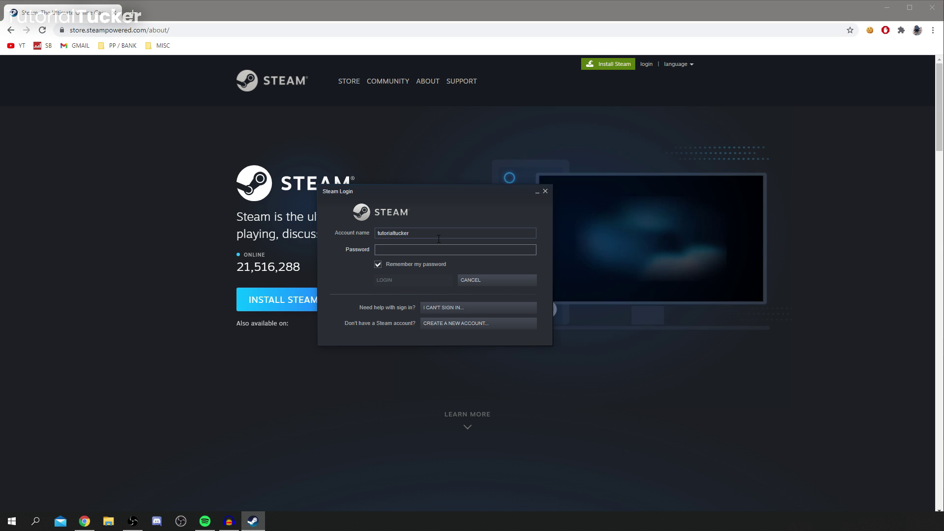
pyautogui.write('******')
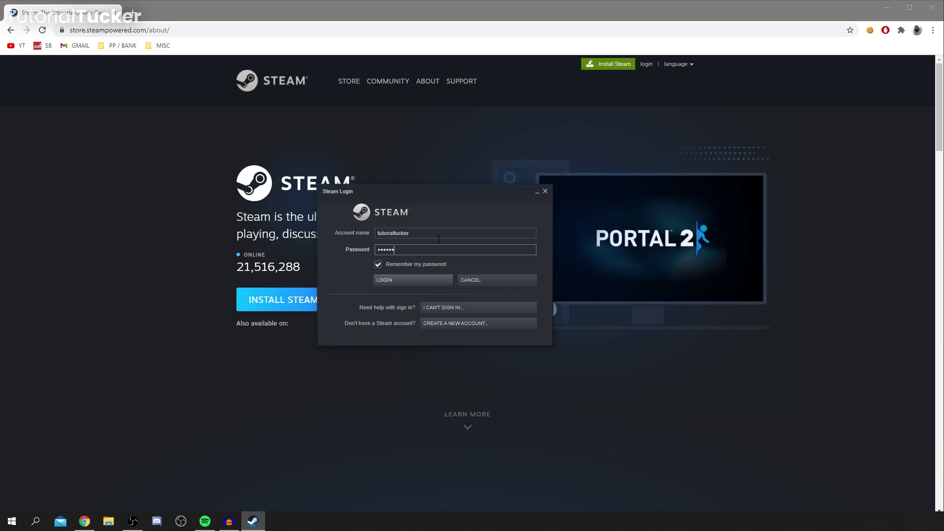
pyautogui.write('*')
pyautogui.press('Return')
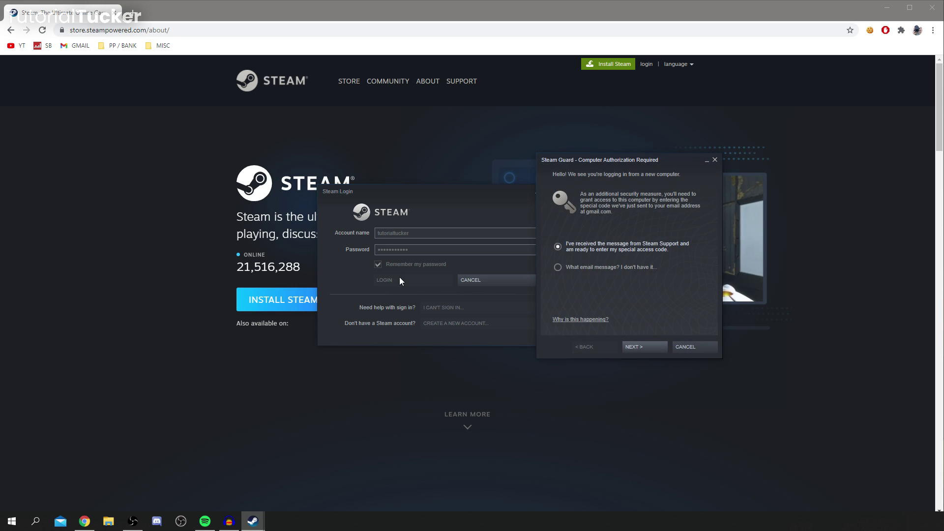
# - Authorize this computer in Steam Guard by entering the emailed special access code and finish the authorization
pyautogui.moveTo(608, 159); pyautogui.dragTo(405, 170)
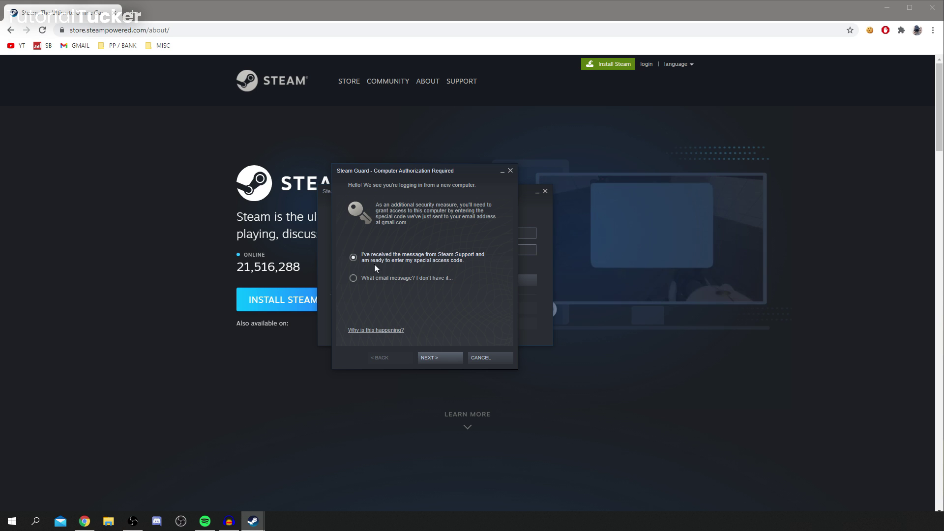
pyautogui.click(451, 358)
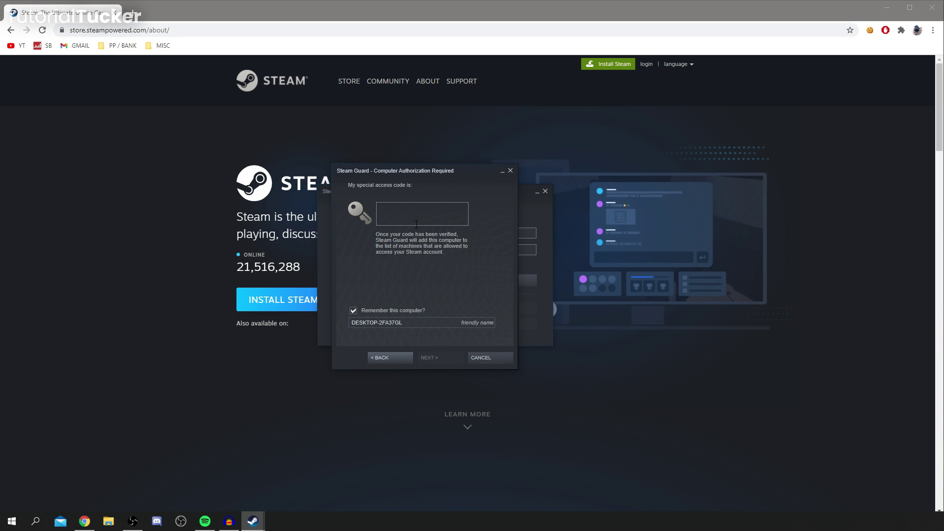
pyautogui.moveTo(420, 174)
pyautogui.mouseDown()
pyautogui.moveTo(411, 207)
pyautogui.moveTo(426, 394)
pyautogui.moveTo(432, 186)
pyautogui.mouseUp()
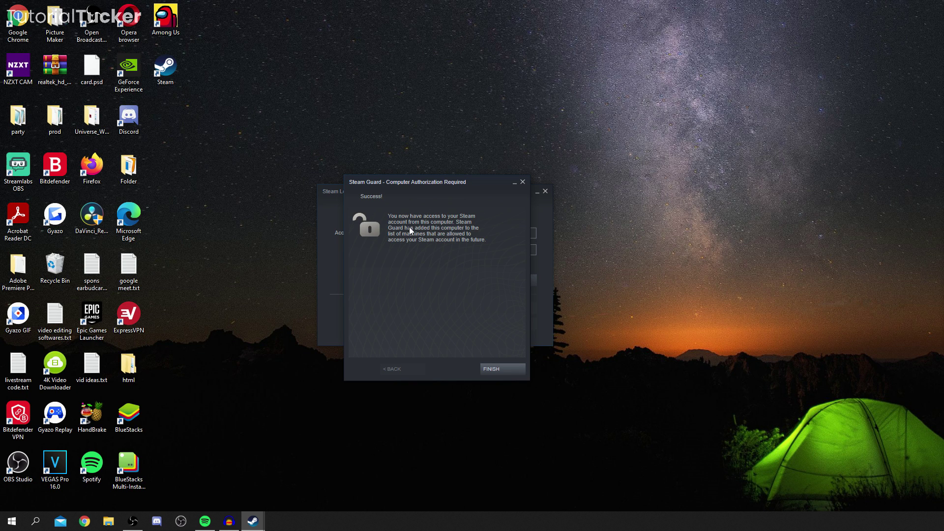
pyautogui.click(490, 370)
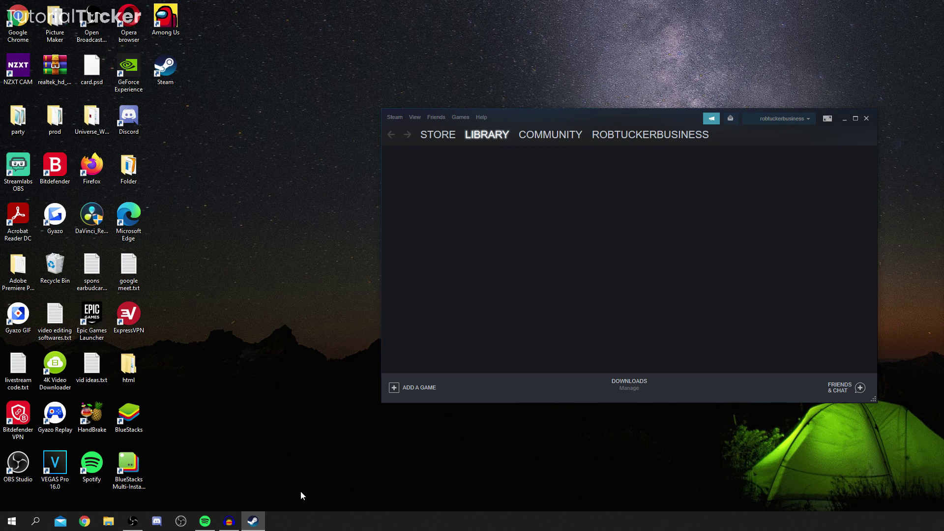
pyautogui.moveTo(542, 143)
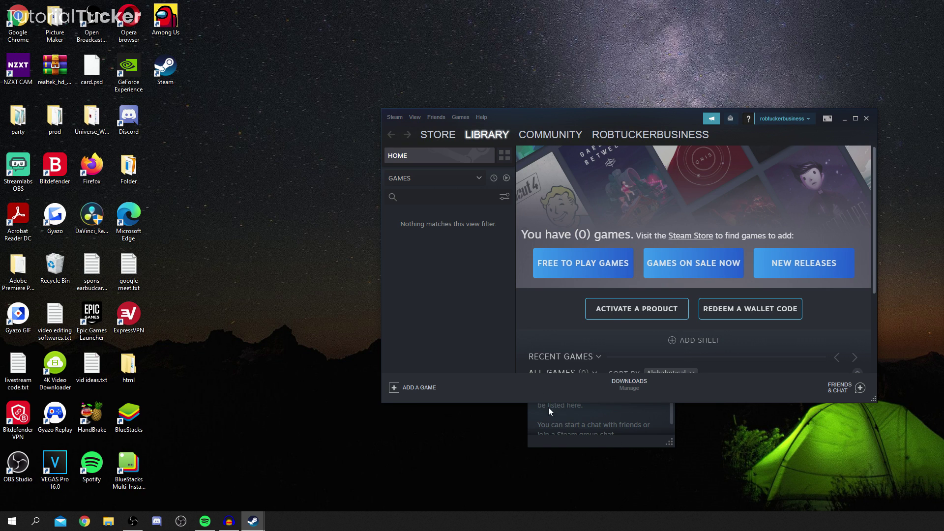
pyautogui.moveTo(443, 135)
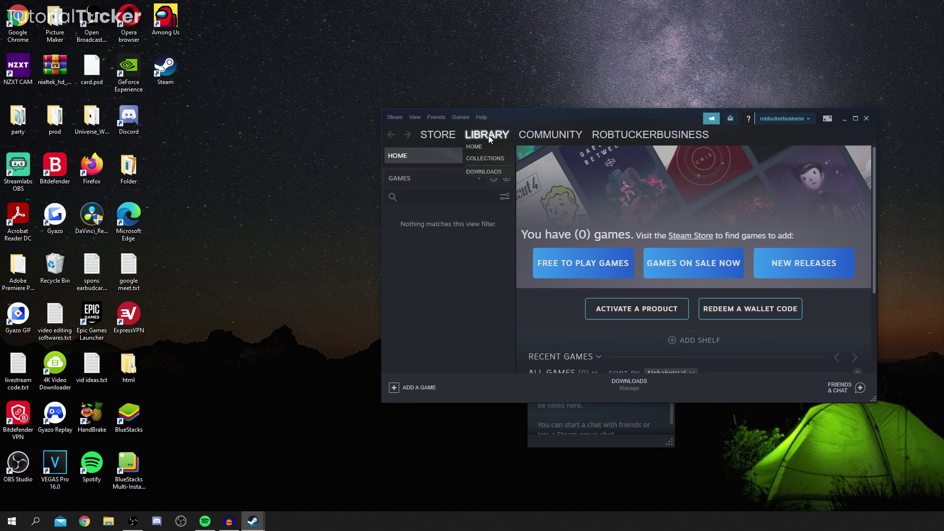
pyautogui.moveTo(596, 137)
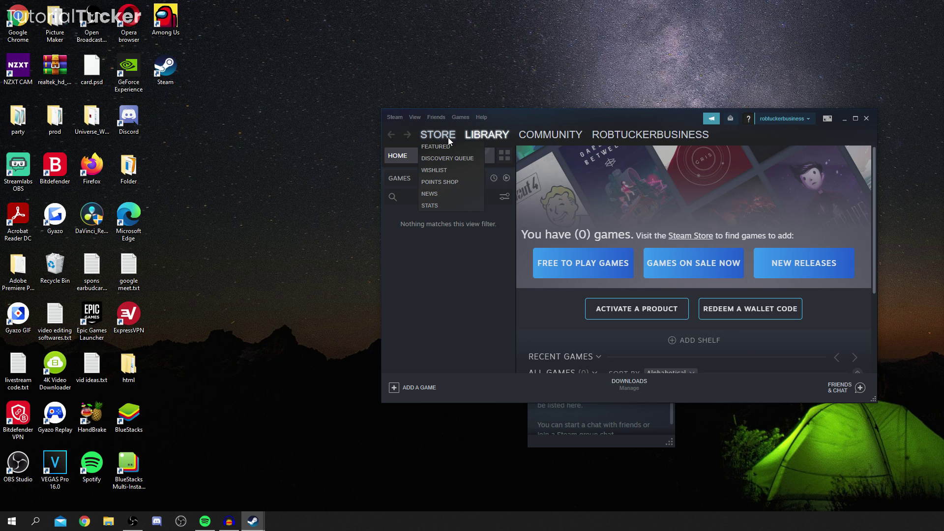
pyautogui.moveTo(485, 140)
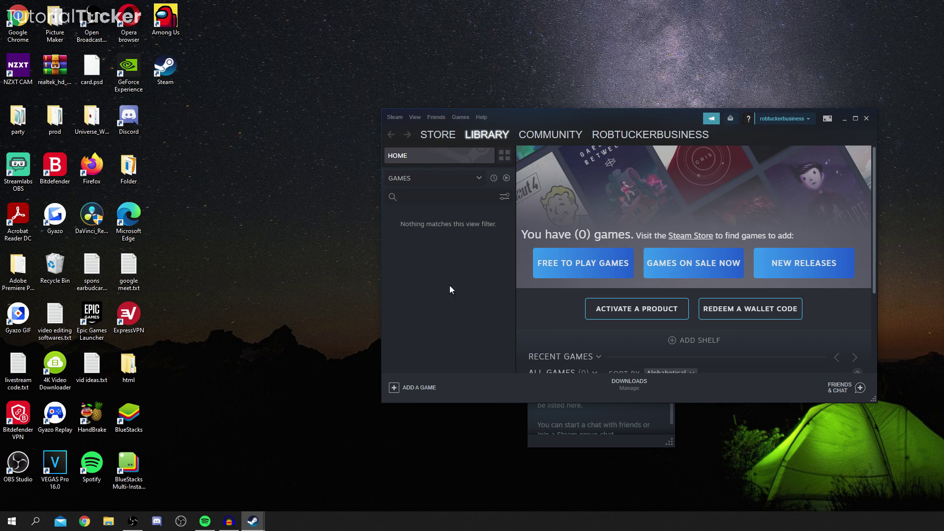
# - Search the Steam store for "csgo" and open the Counter-Strike: Global Offensive page
pyautogui.click(449, 137)
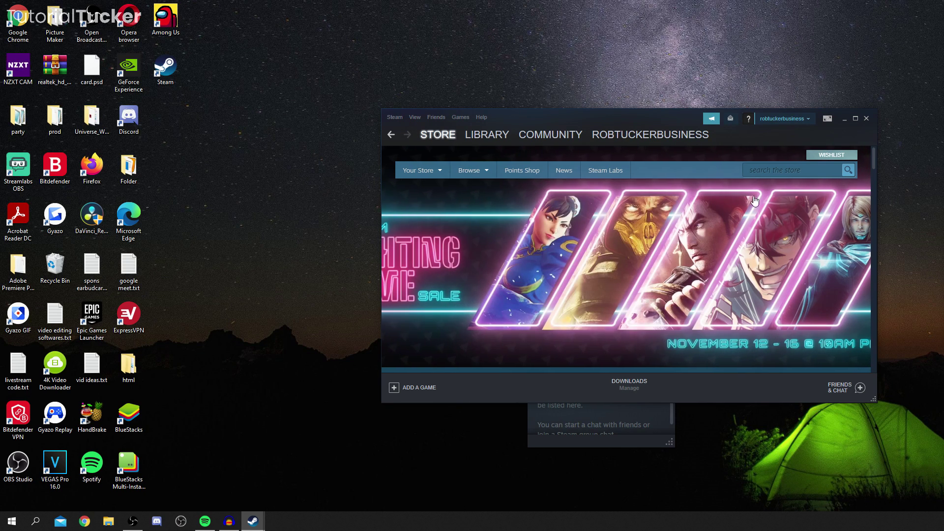
pyautogui.moveTo(626, 122); pyautogui.dragTo(507, 130)
pyautogui.click(695, 173)
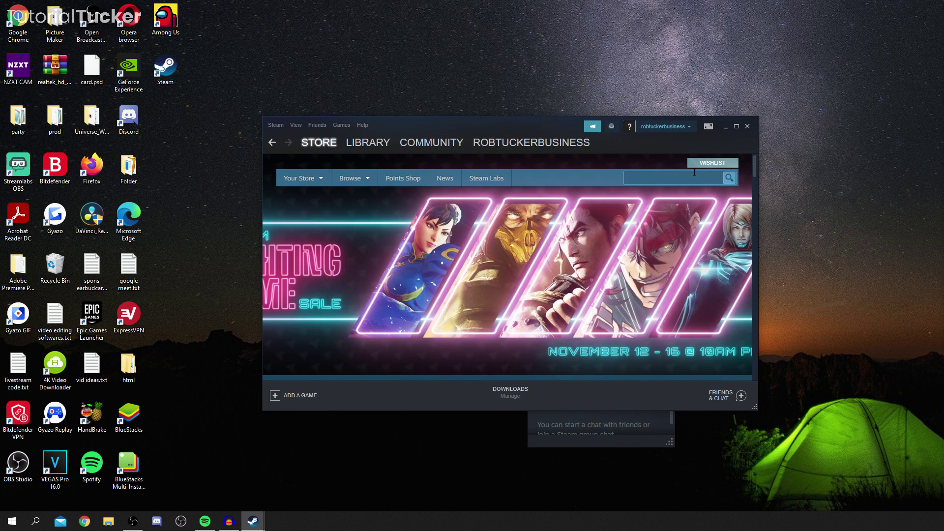
pyautogui.write('csgo')
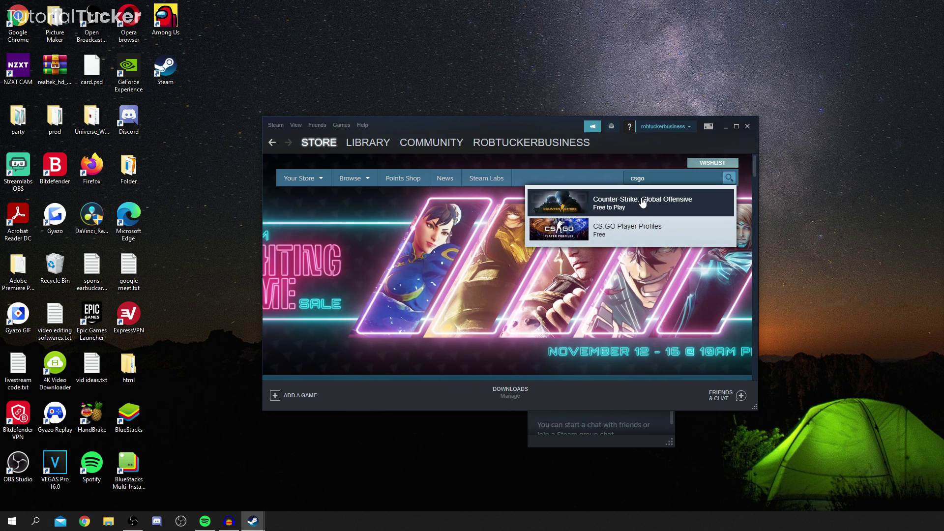
pyautogui.click(672, 204)
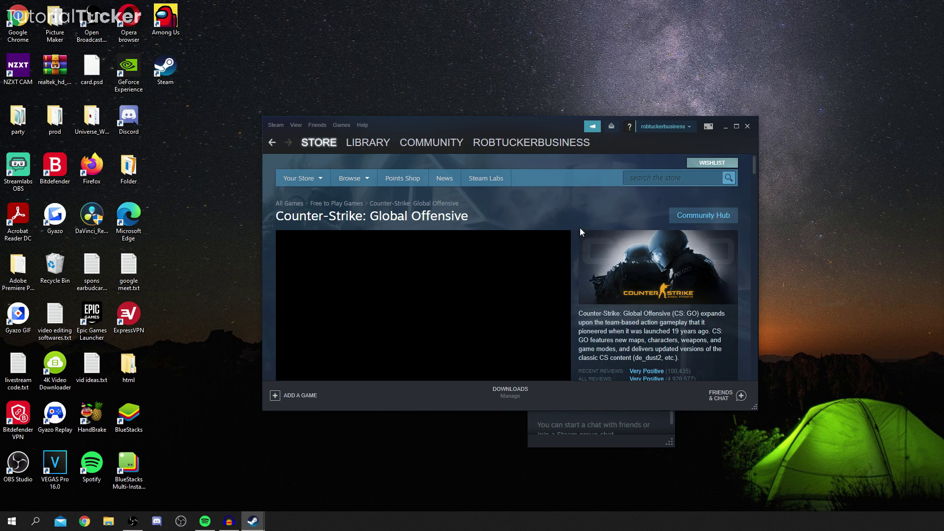
# - Review the play and Prime Status offers on the game's store page and start installing the free-to-play Counter-Strike: Global Offensive
pyautogui.scroll(-2, 576, 273)
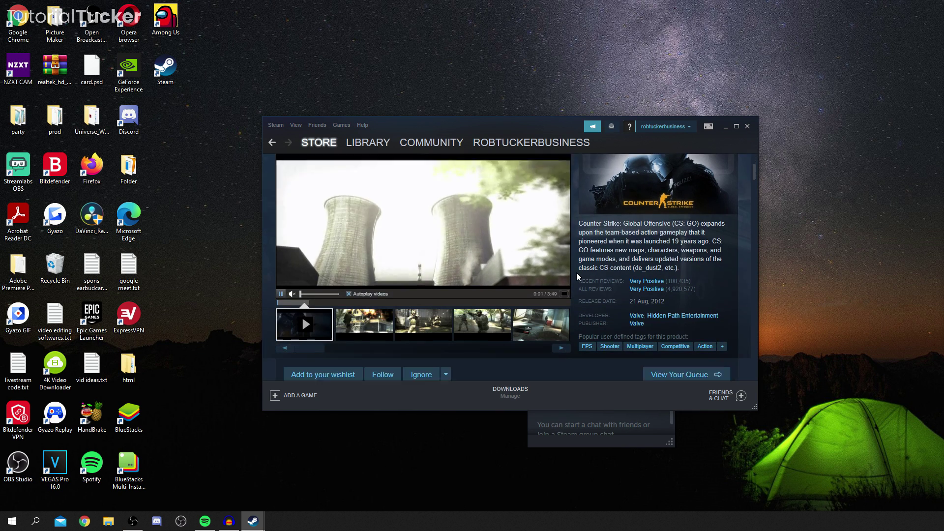
pyautogui.scroll(-2, 576, 273)
pyautogui.scroll(-2, 576, 273)
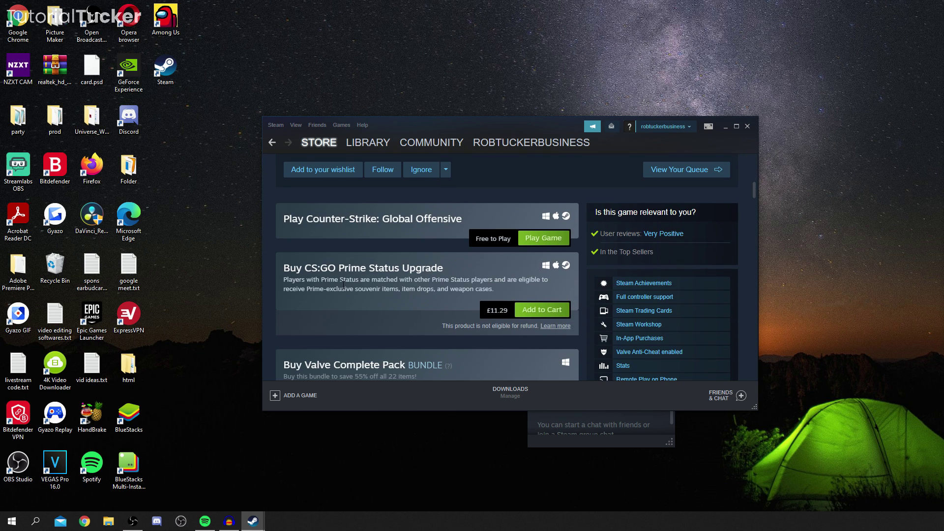
pyautogui.moveTo(432, 215); pyautogui.dragTo(289, 219)
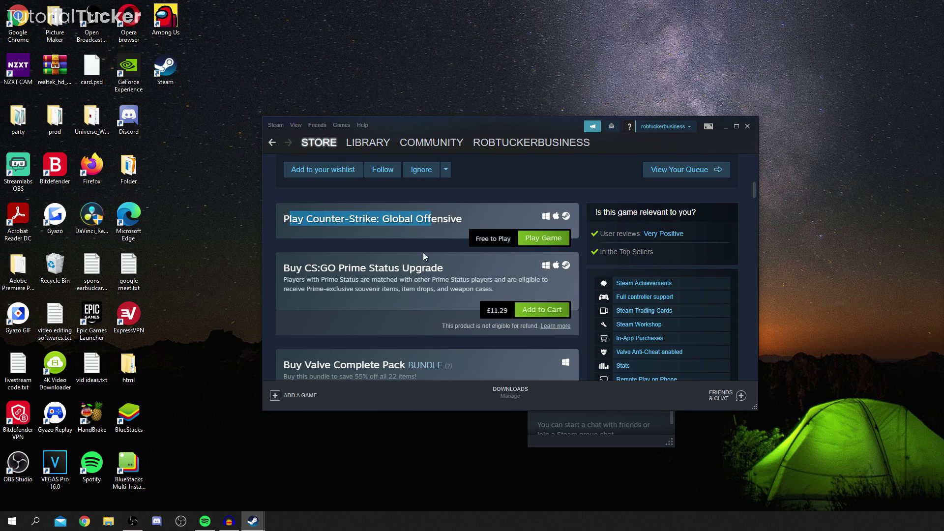
pyautogui.moveTo(336, 282); pyautogui.dragTo(447, 286)
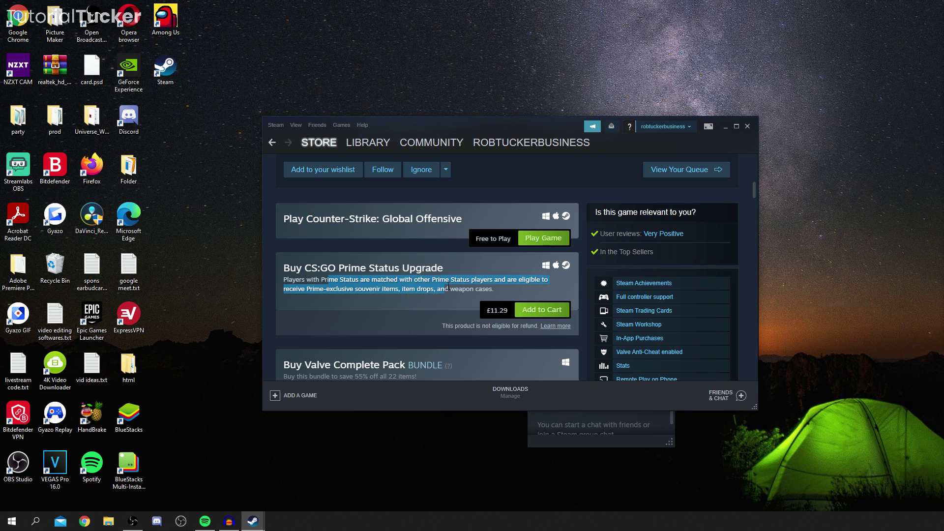
pyautogui.click(446, 282)
pyautogui.scroll(1, 416, 295)
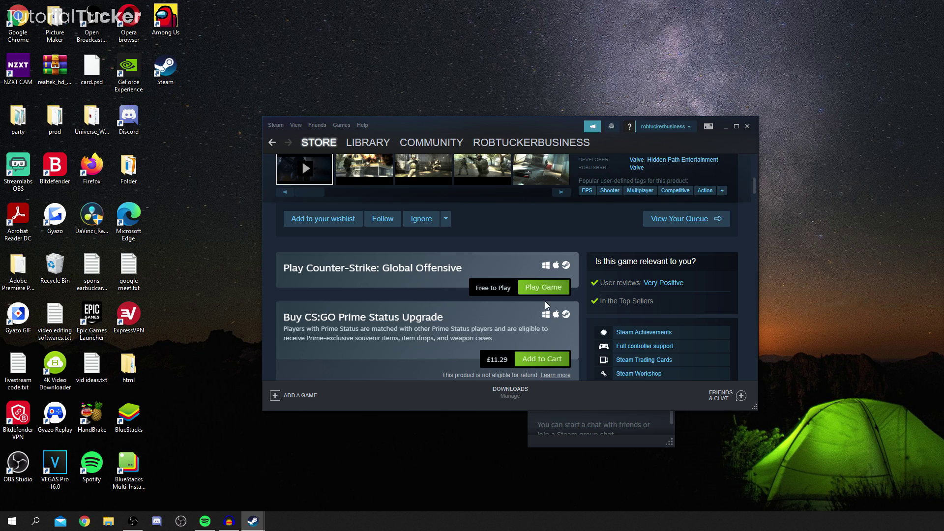
pyautogui.click(565, 295)
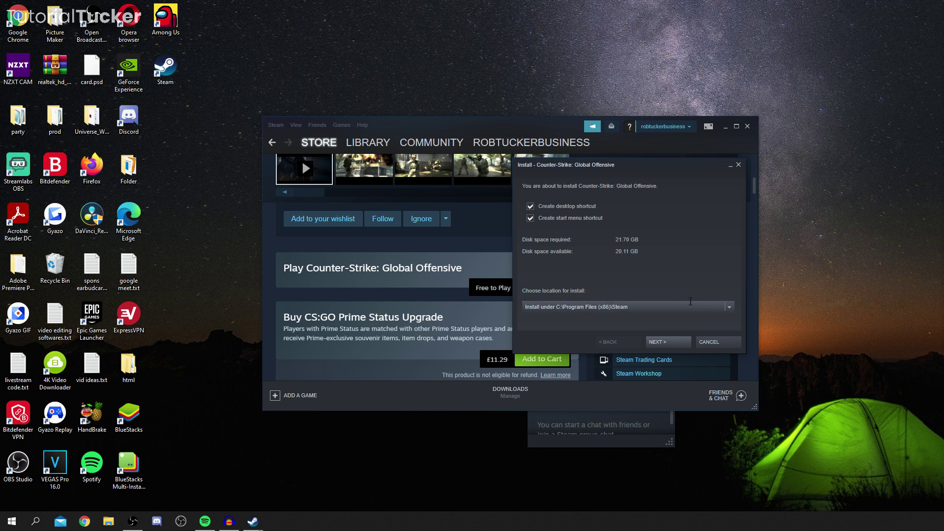
# - Set the install location to D:\SteamLibrary\, start the download and close the installer with Don't show this page again chosen
pyautogui.click(729, 308)
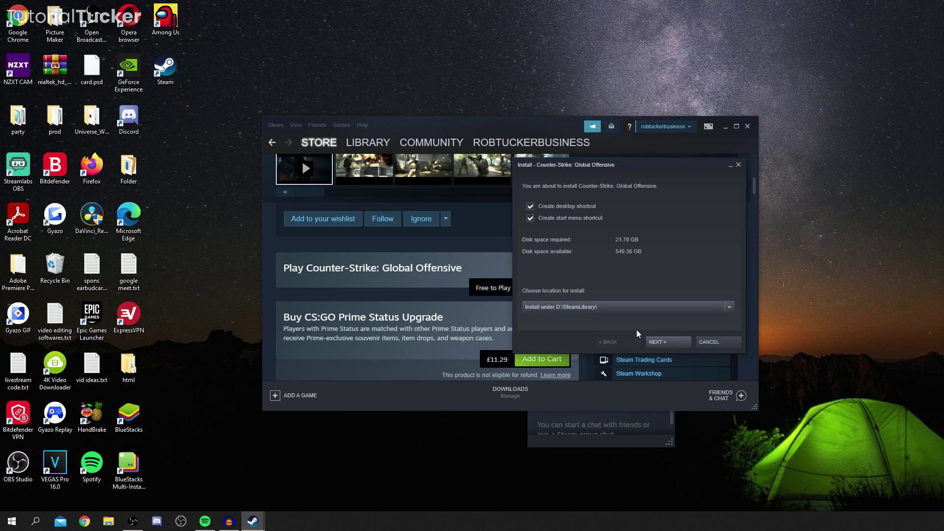
pyautogui.click(676, 343)
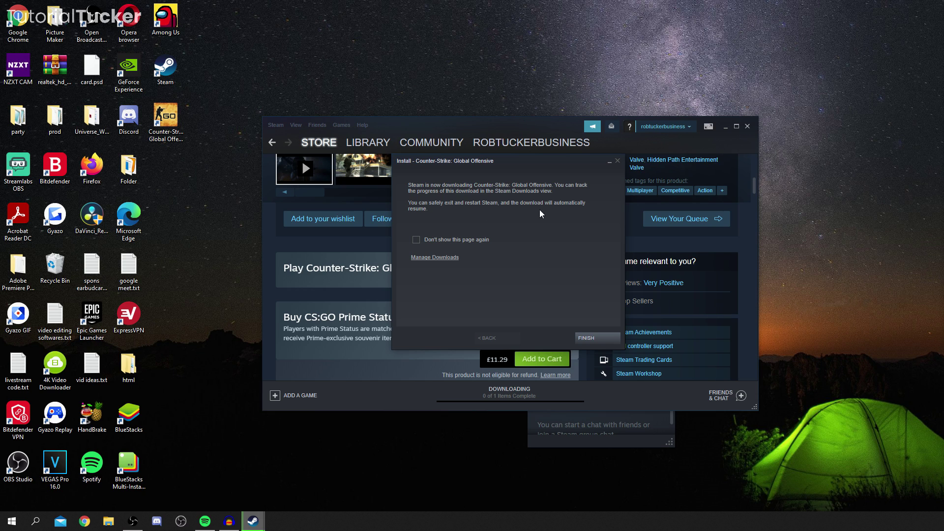
pyautogui.click(486, 239)
pyautogui.click(601, 339)
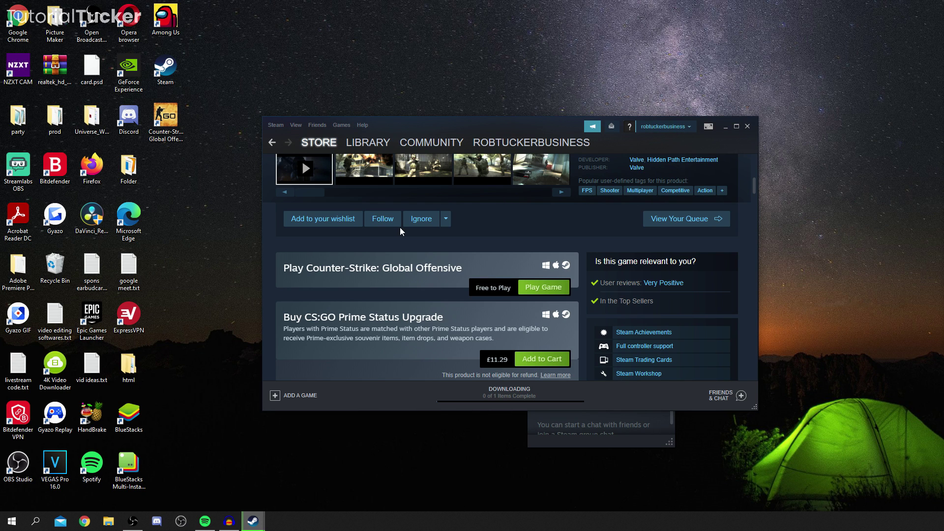
# - Open the Steam library's home page and look over the entry and download progress of Counter-Strike: Global Offensive
pyautogui.moveTo(324, 150)
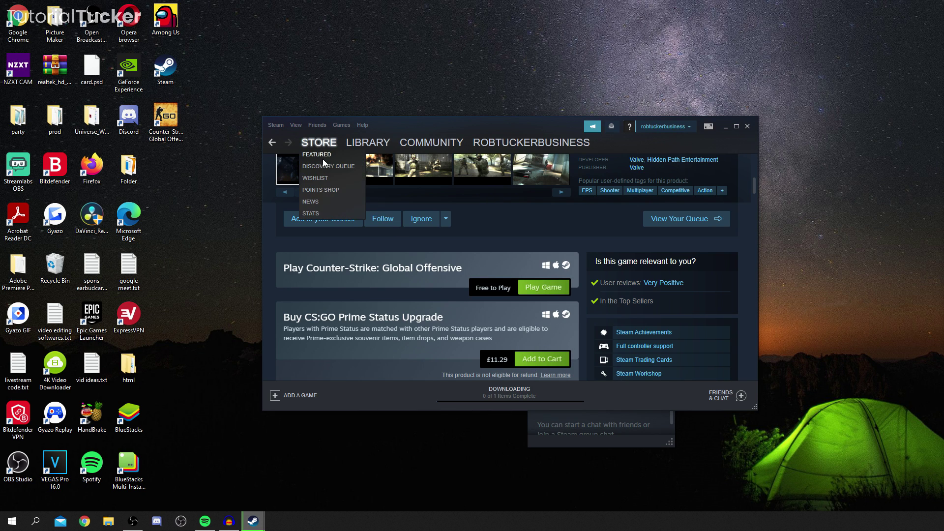
pyautogui.click(368, 143)
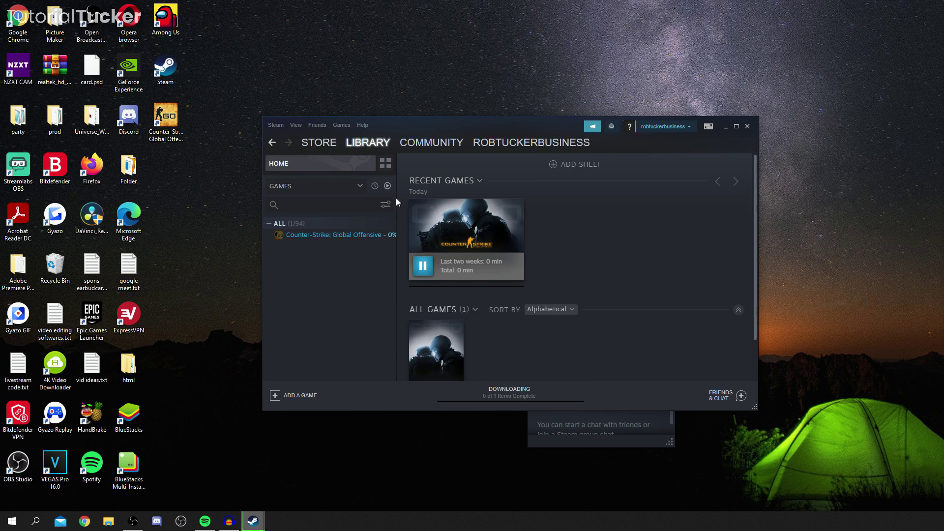
pyautogui.scroll(-1, 430, 290)
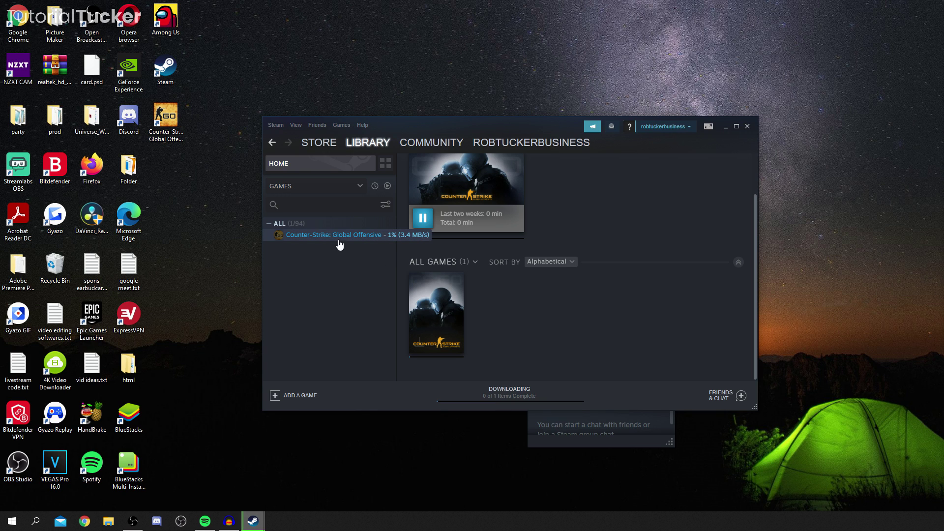
pyautogui.scroll(1, 544, 324)
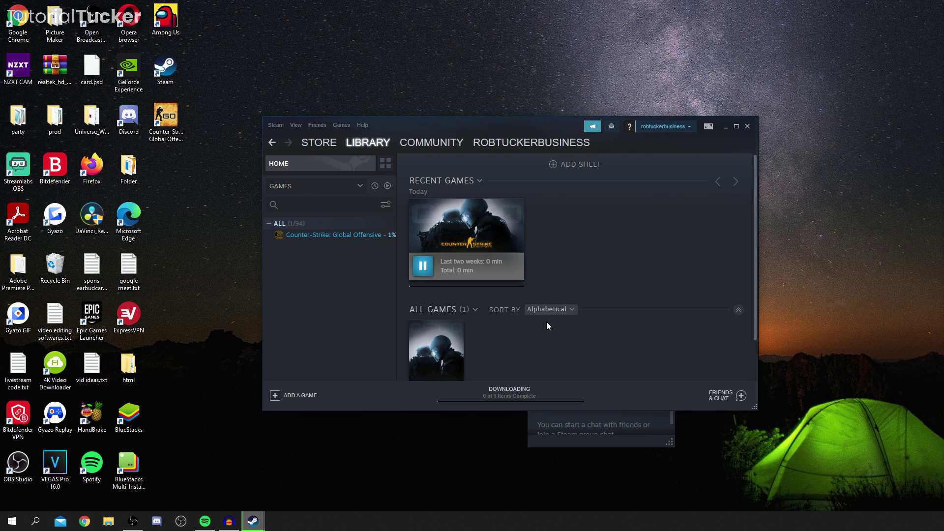
pyautogui.scroll(-1, 547, 322)
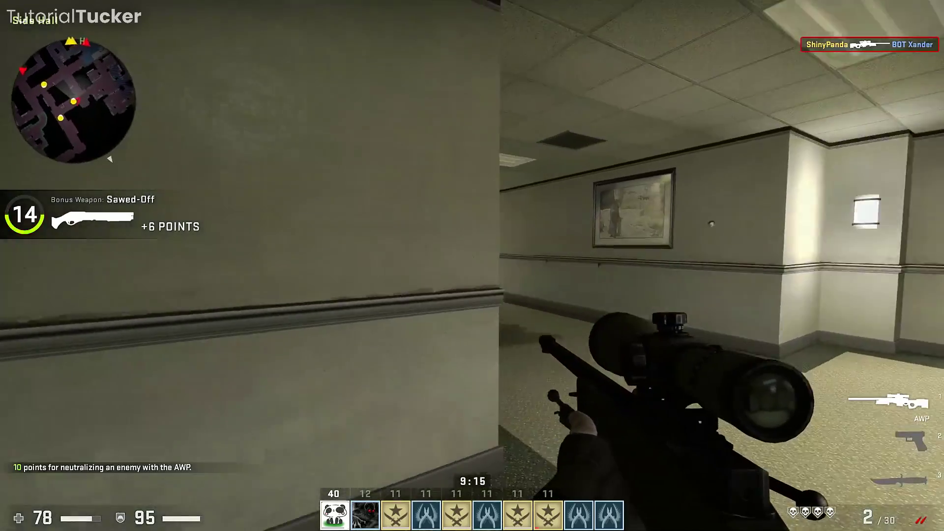
pyautogui.press('w')
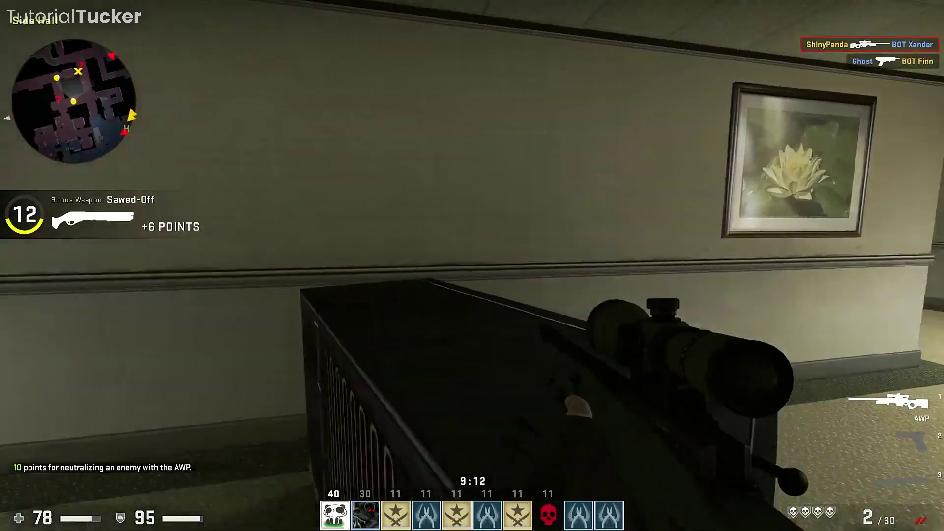
pyautogui.press('w')
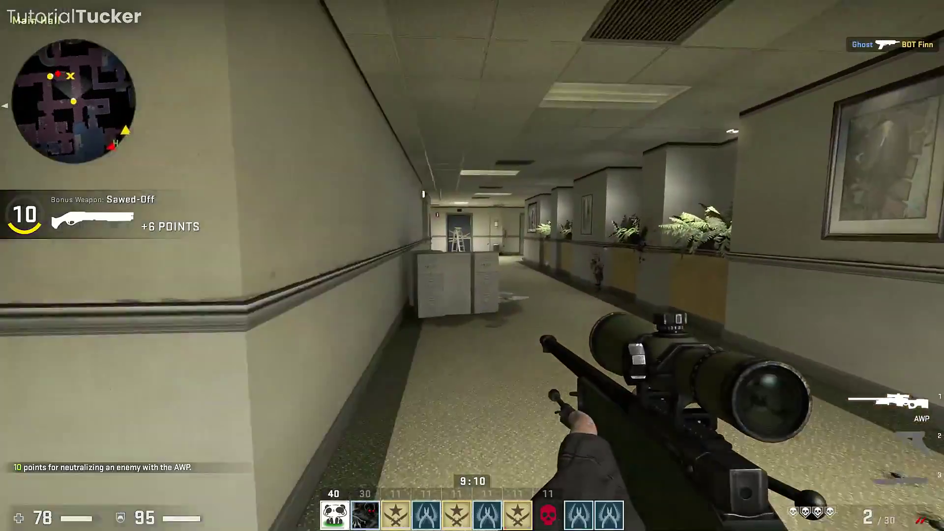
pyautogui.rightClick(472, 265)
pyautogui.click(472, 266)
pyautogui.press('w')
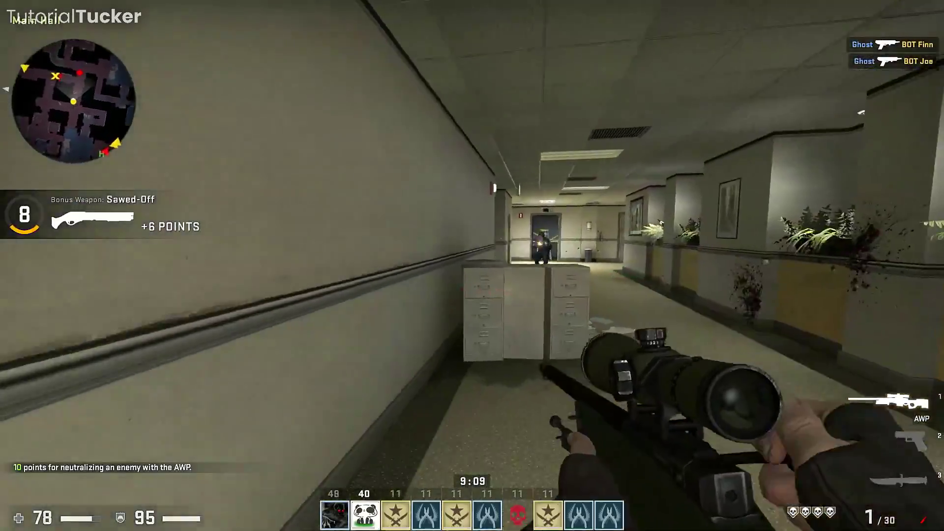
pyautogui.rightClick(472, 266)
pyautogui.click(472, 266)
pyautogui.press('w')
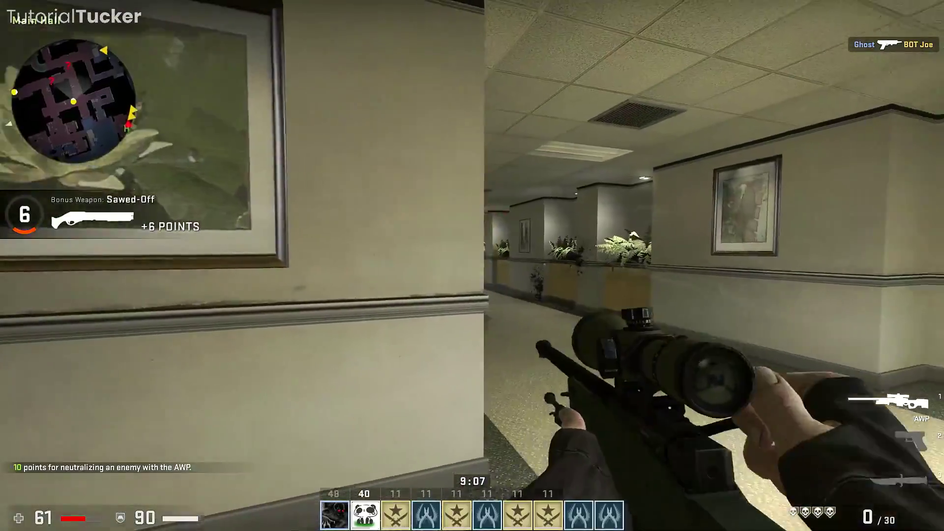
pyautogui.press('w')
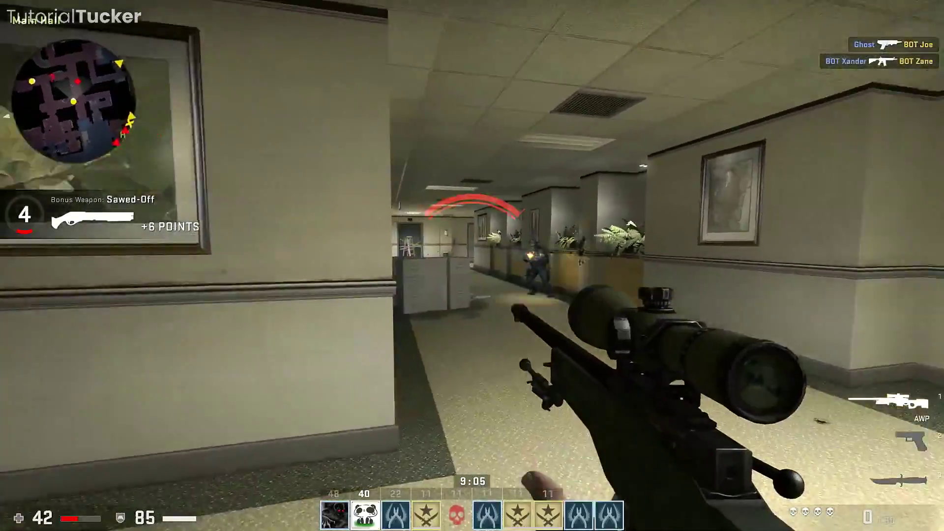
pyautogui.press('w')
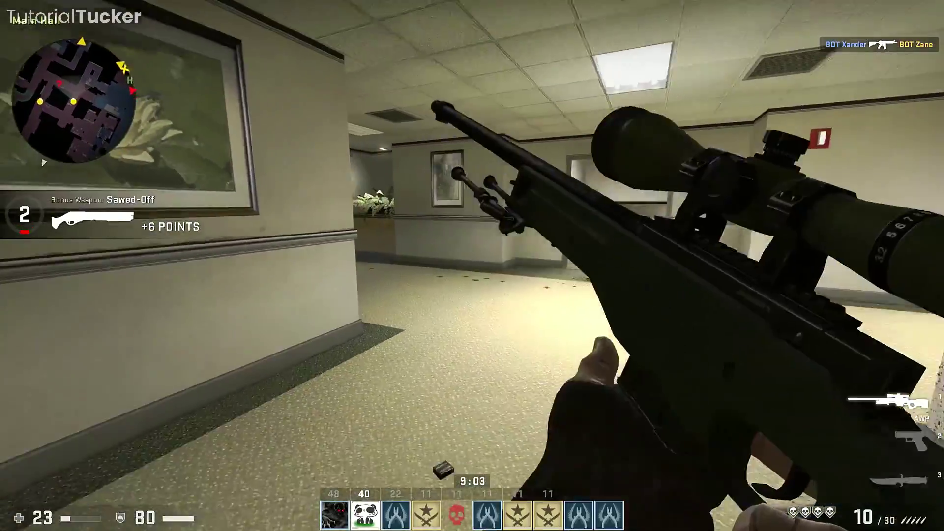
pyautogui.press('w')
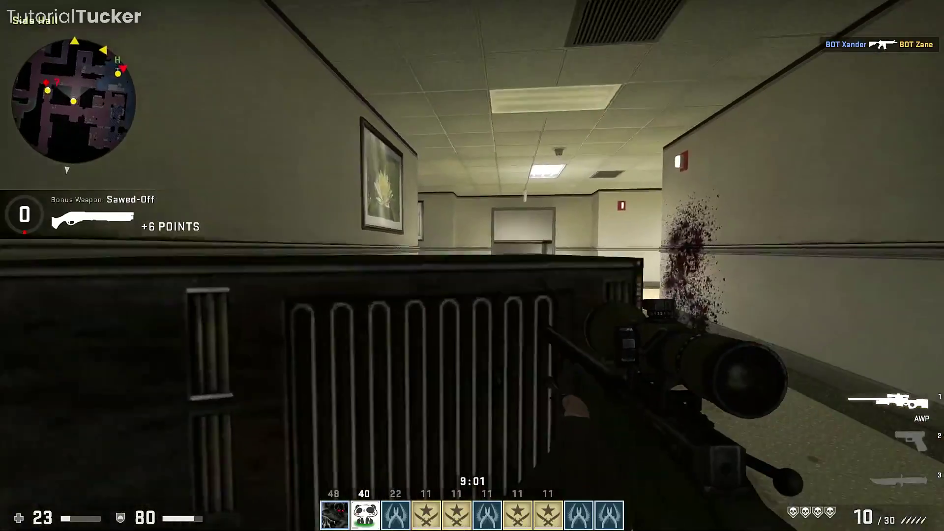
pyautogui.rightClick(473, 266)
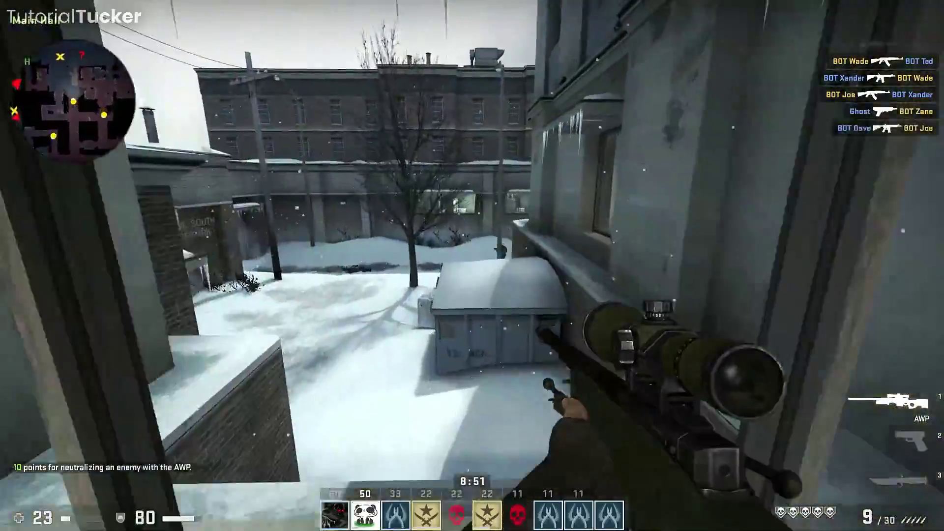
pyautogui.rightClick(472, 266)
pyautogui.click(472, 266)
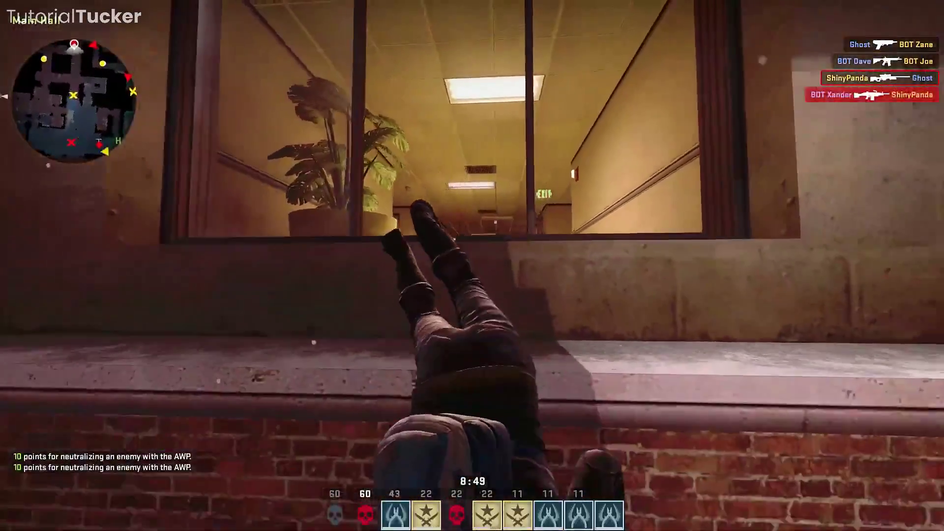